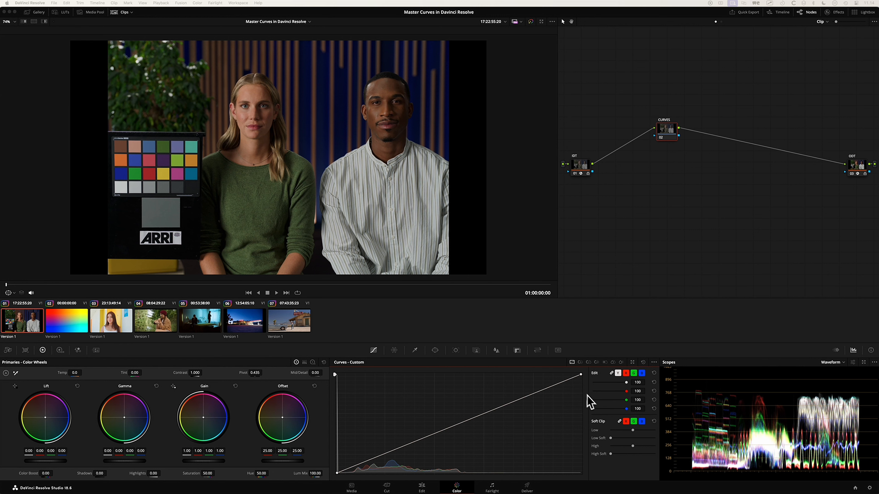
pyautogui.click(588, 362)
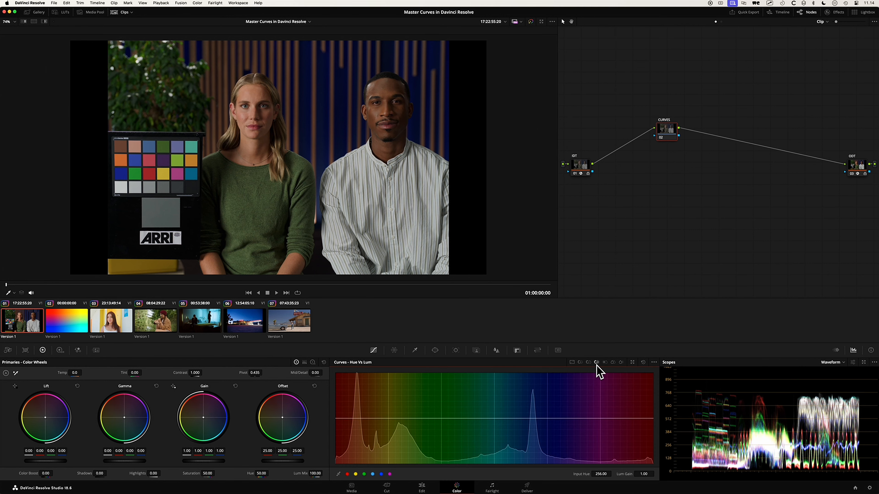
pyautogui.click(605, 362)
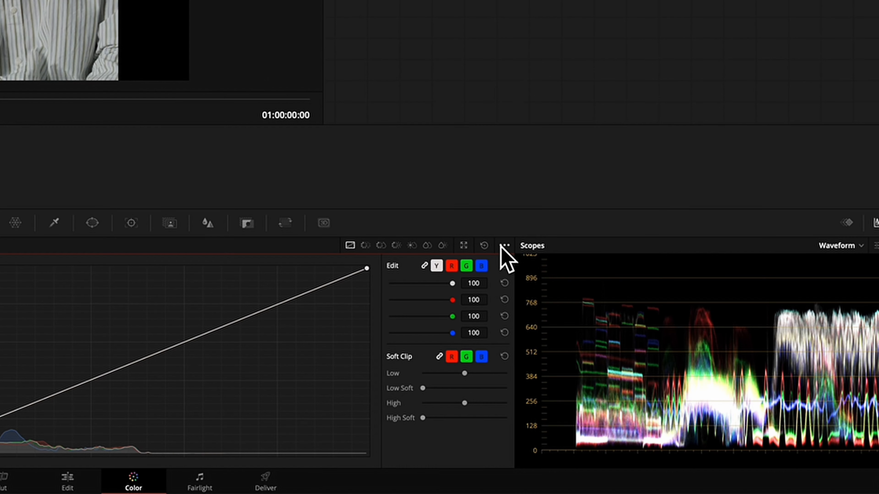
# Step: Show the Output histogram behind the custom curve and switch it back to Input
pyautogui.click(654, 362)
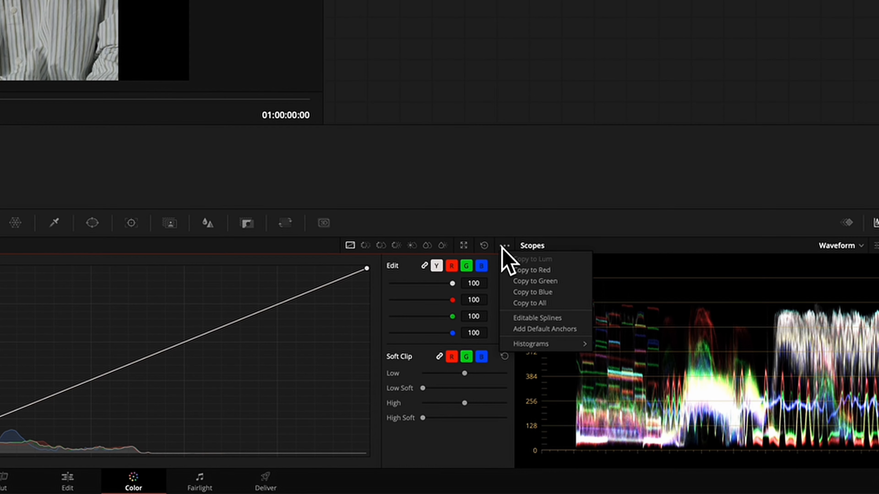
pyautogui.moveTo(535, 342)
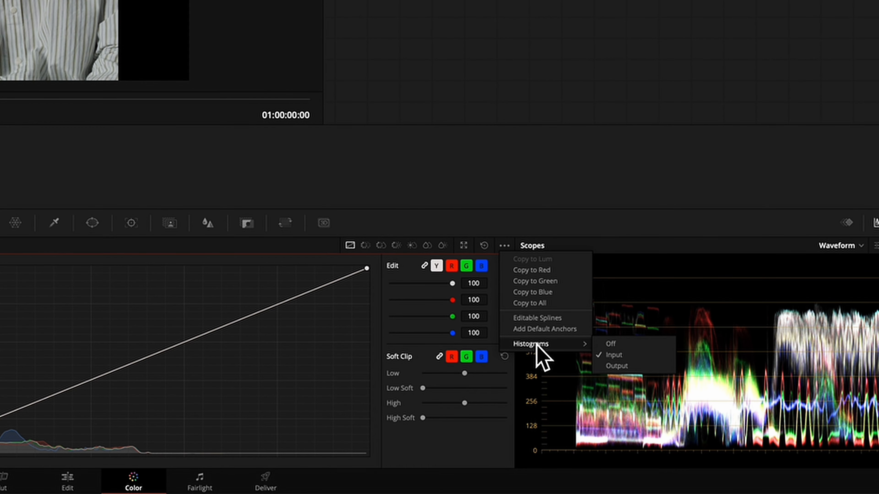
pyautogui.click(620, 369)
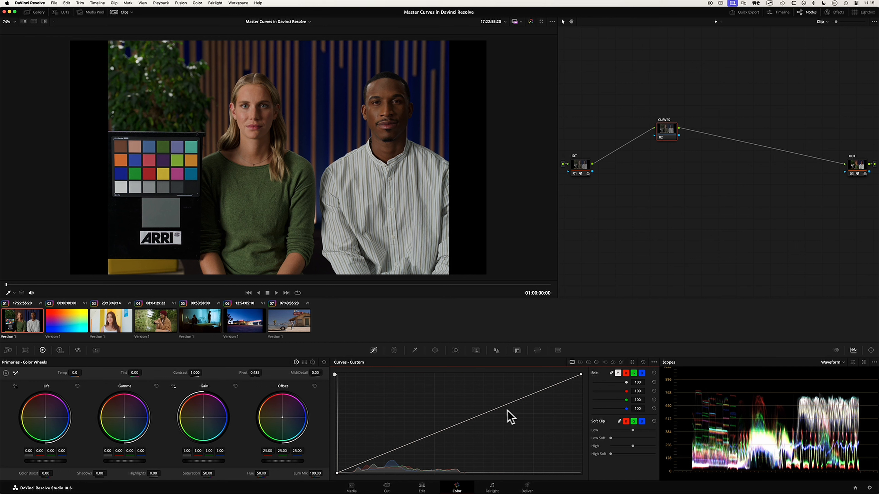
pyautogui.click(654, 362)
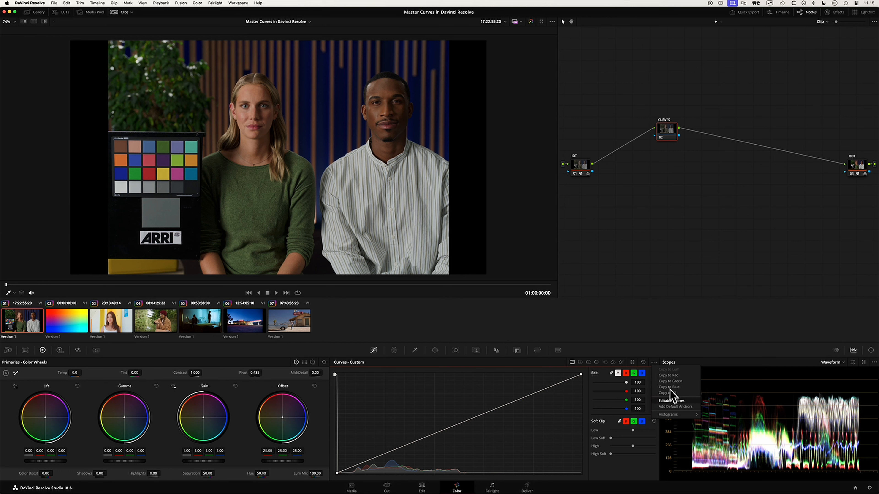
pyautogui.moveTo(680, 417)
pyautogui.click(712, 420)
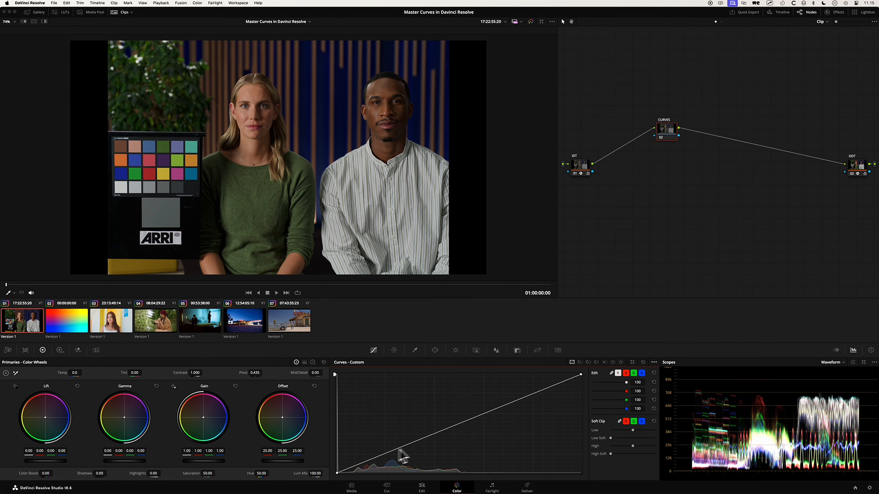
# Step: Expand the curves palette into a floating window and move it lower to uncover more of the image
pyautogui.click(633, 361)
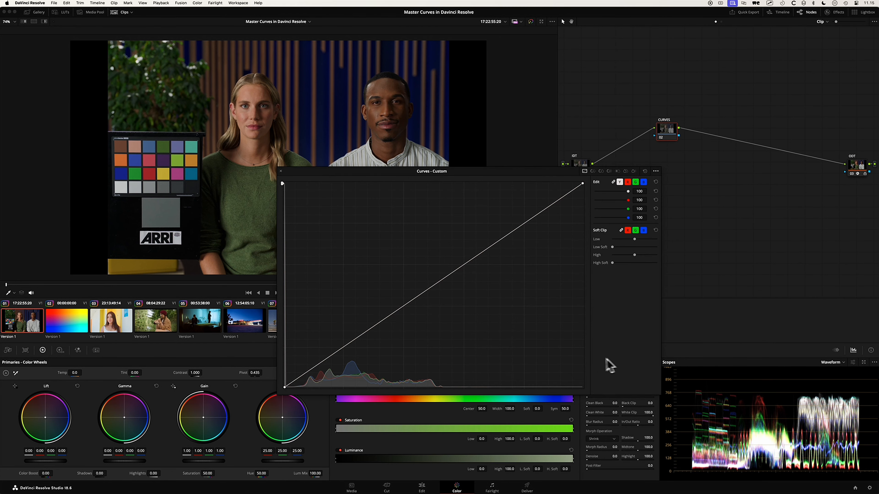
pyautogui.moveTo(461, 177); pyautogui.dragTo(487, 204)
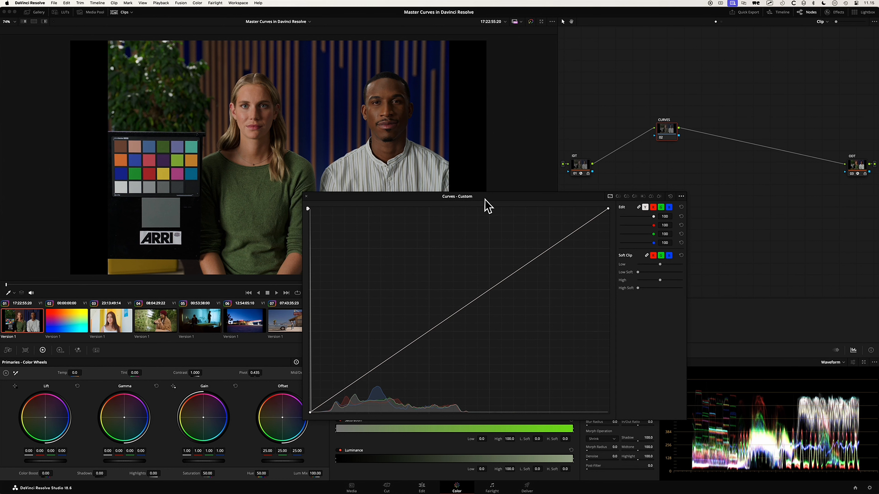
# Step: Darken the shadows with a lowered anchor on the custom curve, pinning the midtones and highlights with further anchors
pyautogui.click(393, 356)
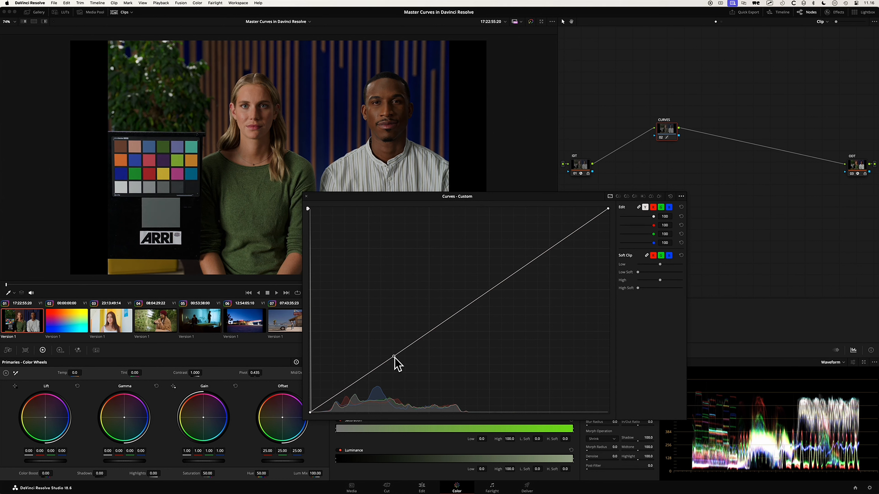
pyautogui.moveTo(365, 378); pyautogui.dragTo(363, 387)
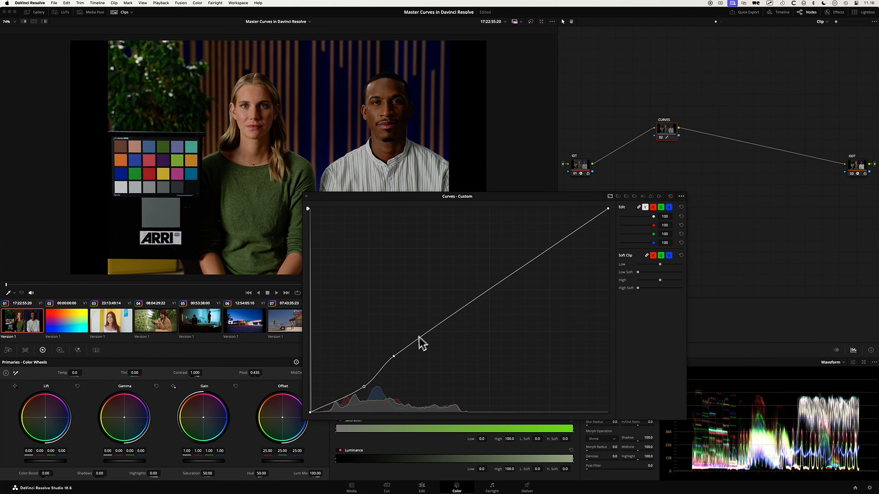
pyautogui.click(452, 316)
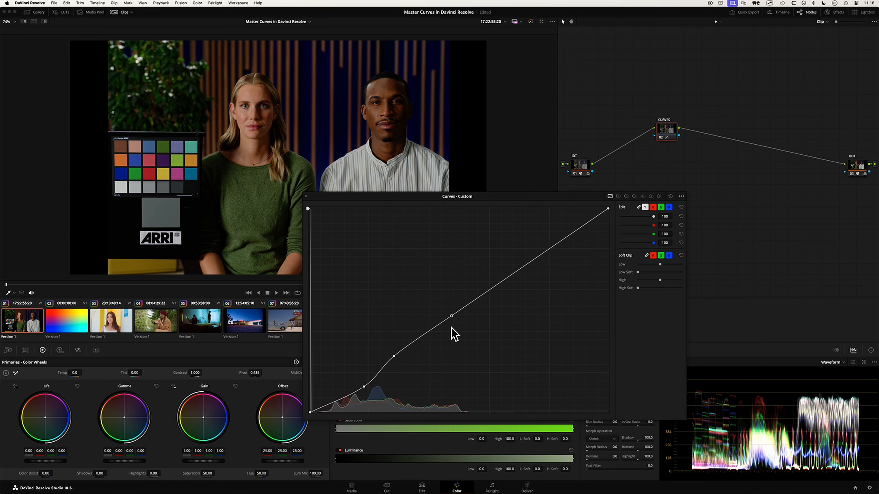
pyautogui.click(508, 277)
pyautogui.moveTo(508, 276)
pyautogui.mouseDown()
pyautogui.moveTo(520, 295)
pyautogui.moveTo(518, 275)
pyautogui.mouseUp()
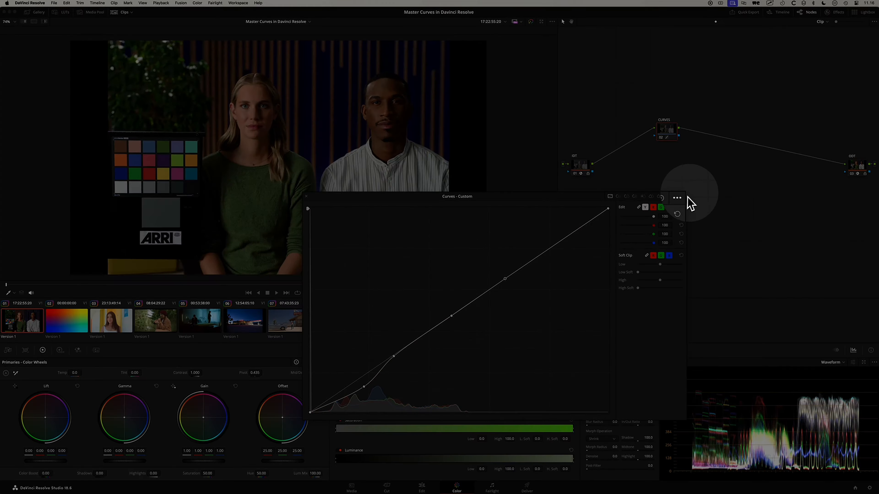
# Step: Enable Editable Splines and reshape the lower midtones of the custom curve with an anchor's handles
pyautogui.rightClick(684, 204)
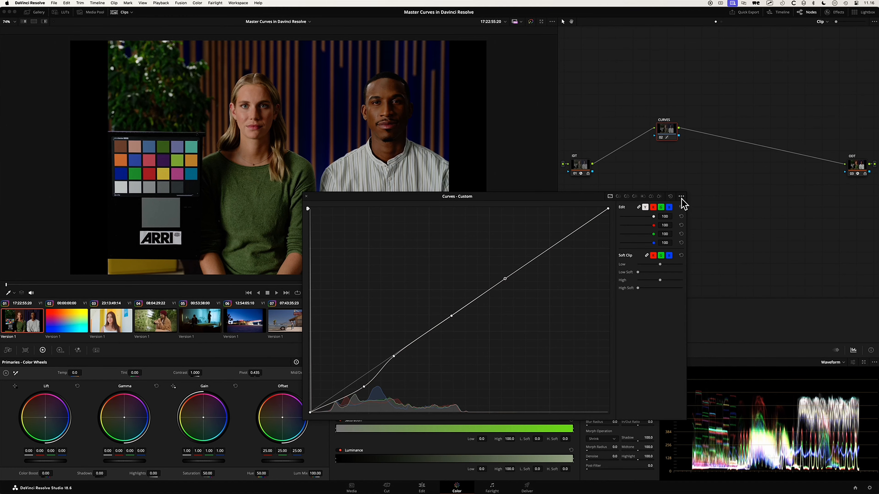
pyautogui.click(691, 235)
pyautogui.click(451, 316)
pyautogui.moveTo(469, 303); pyautogui.dragTo(440, 344)
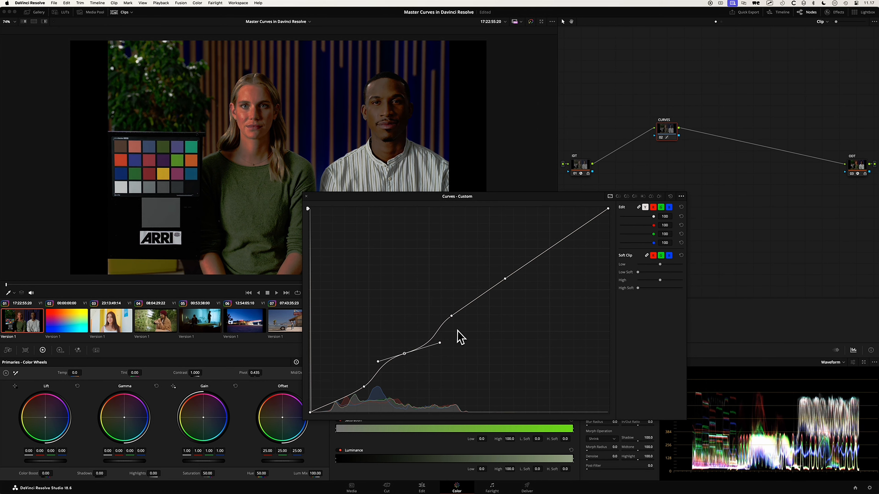
# Step: Reset all curves and add the default anchors to the custom curve
pyautogui.click(671, 197)
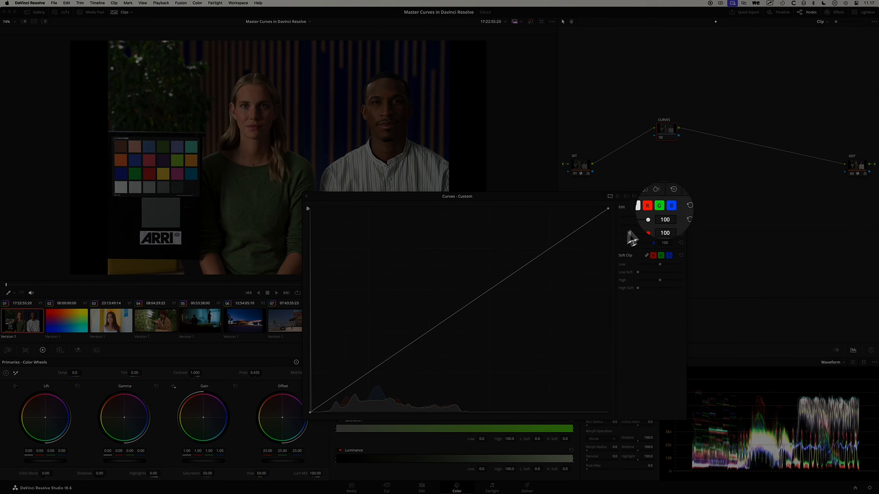
pyautogui.click(681, 196)
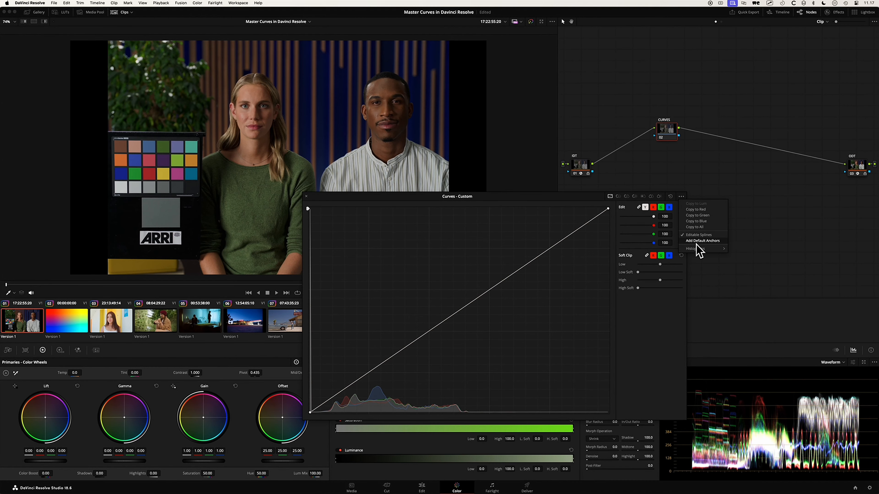
pyautogui.click(699, 241)
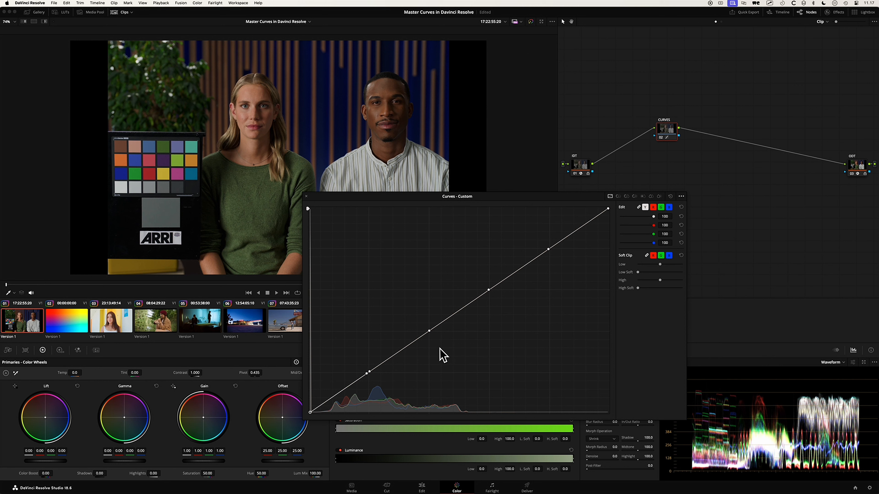
# Step: Turn off Editable Splines and shape a gentle S-curve by lowering the shadow anchor and raising the upper-midtone anchor
pyautogui.click(683, 197)
pyautogui.click(693, 238)
pyautogui.moveTo(370, 372); pyautogui.dragTo(373, 376)
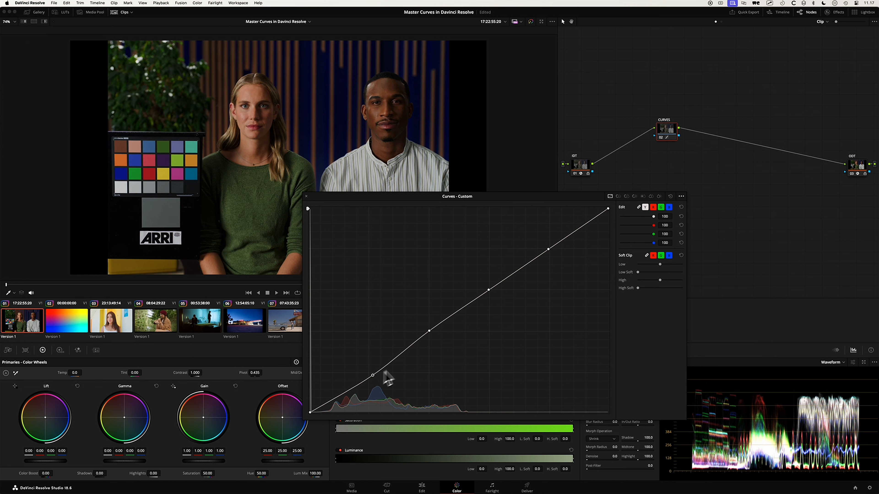
pyautogui.moveTo(489, 291); pyautogui.dragTo(488, 285)
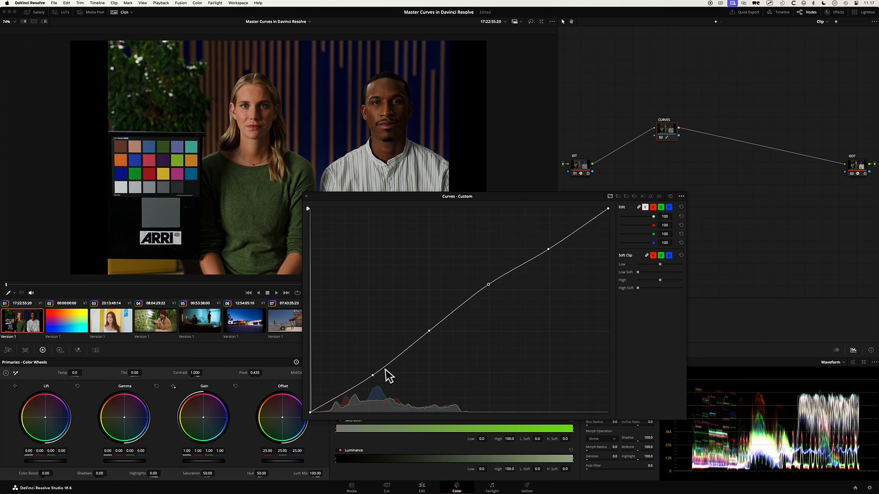
# Step: Remove the two upper anchors and lift the shadow anchor well above the diagonal
pyautogui.rightClick(489, 285)
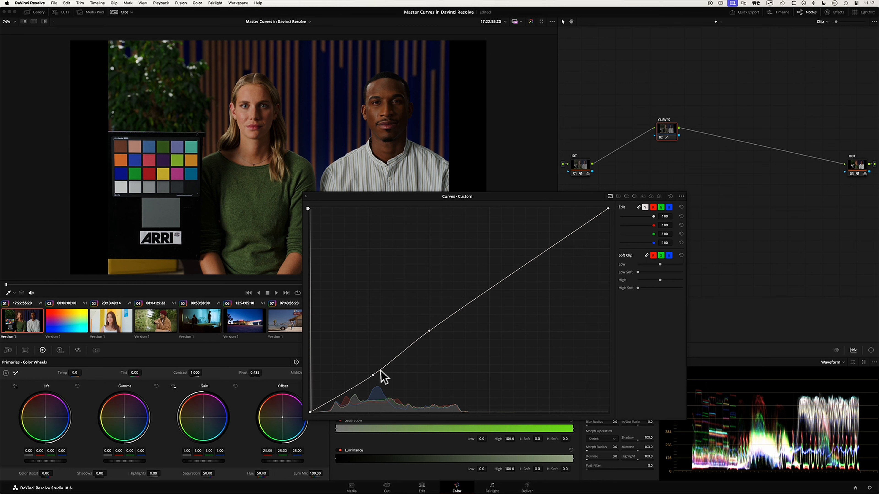
pyautogui.moveTo(373, 377); pyautogui.dragTo(365, 349)
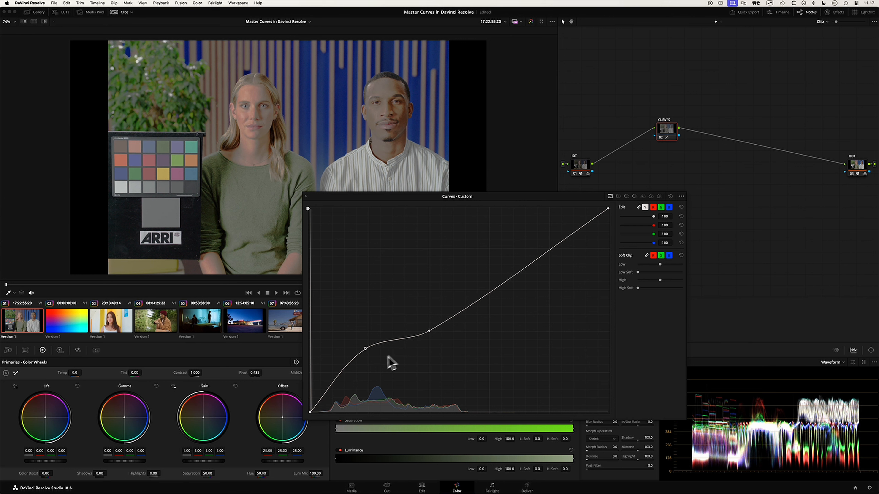
pyautogui.moveTo(366, 349); pyautogui.dragTo(366, 345)
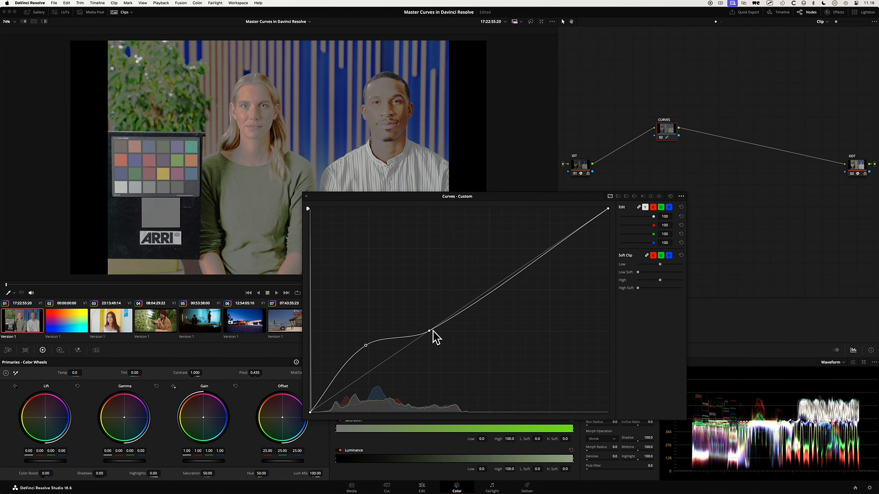
# Step: Pin the curve with an anchor just above the midtones while easing the shadow lift, and reset all curves
pyautogui.click(442, 324)
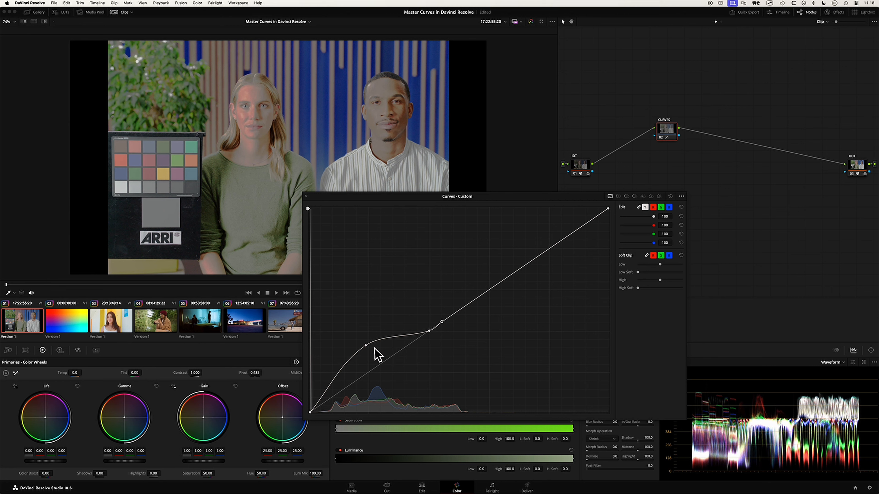
pyautogui.moveTo(364, 346); pyautogui.dragTo(369, 356)
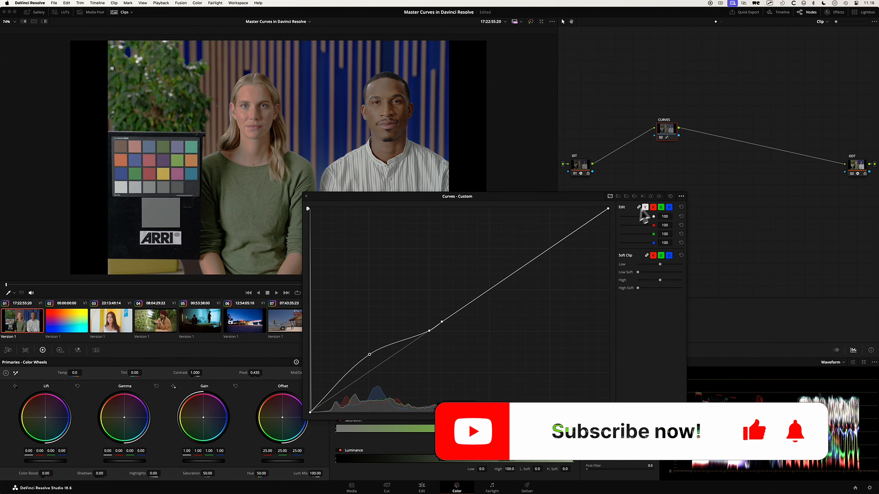
pyautogui.click(671, 196)
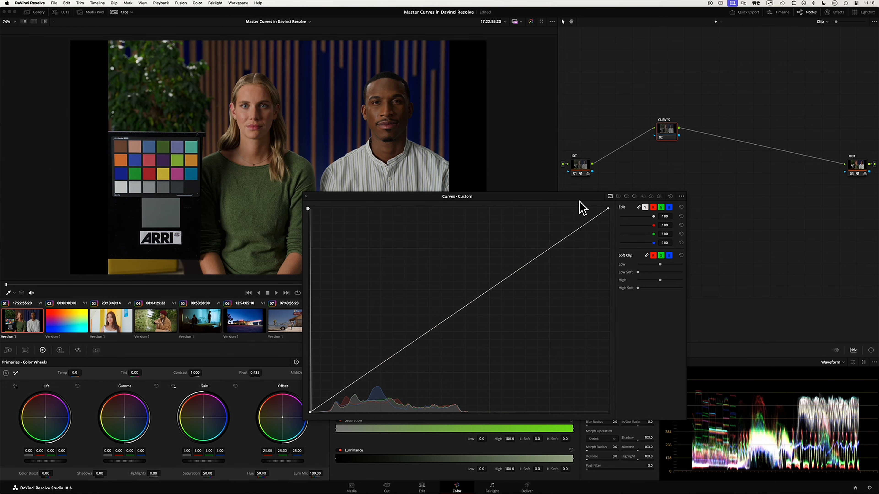
# Step: Stretch the contrast by moving the curve's black and white points inward, compare with the node disabled, and reset the curve
pyautogui.moveTo(310, 412); pyautogui.dragTo(323, 418)
pyautogui.moveTo(608, 209); pyautogui.dragTo(516, 208)
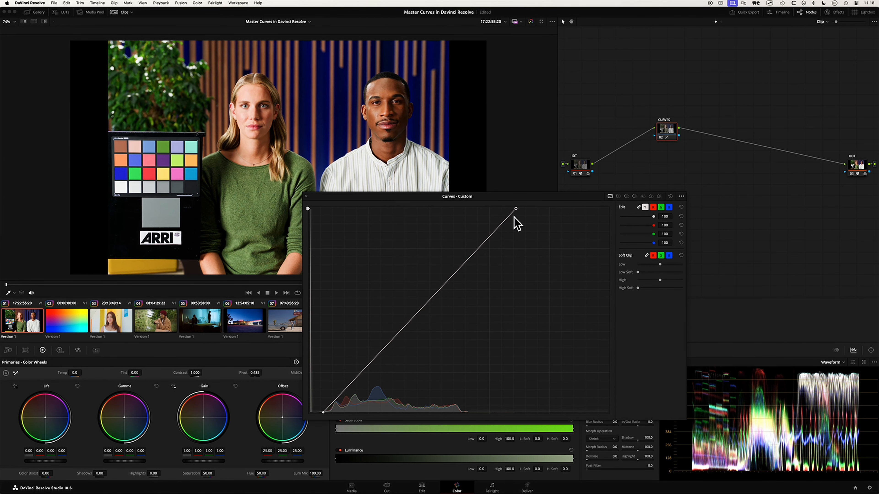
pyautogui.press('super+d')
pyautogui.press('super+d')
pyautogui.moveTo(308, 209)
pyautogui.mouseDown()
pyautogui.moveTo(310, 237)
pyautogui.moveTo(308, 208)
pyautogui.mouseUp()
pyautogui.click(681, 207)
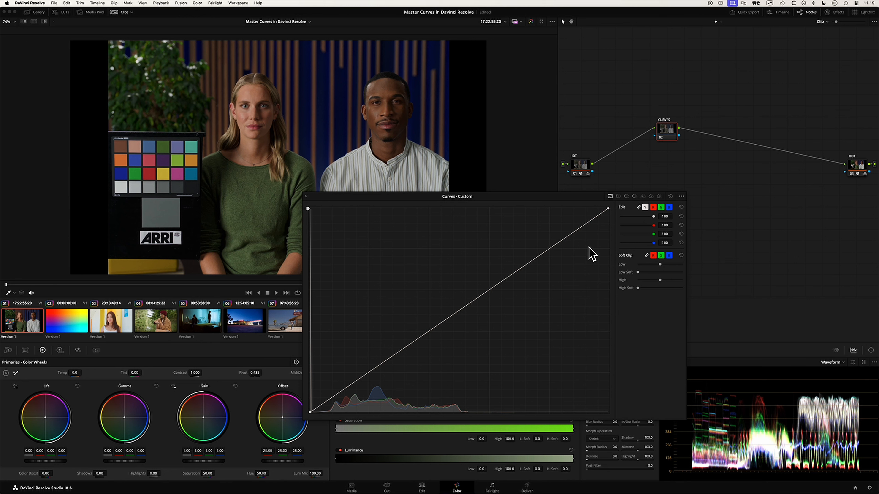
# Step: Unlink the curve channels and move the luma curve's white point slightly inward
pyautogui.click(638, 207)
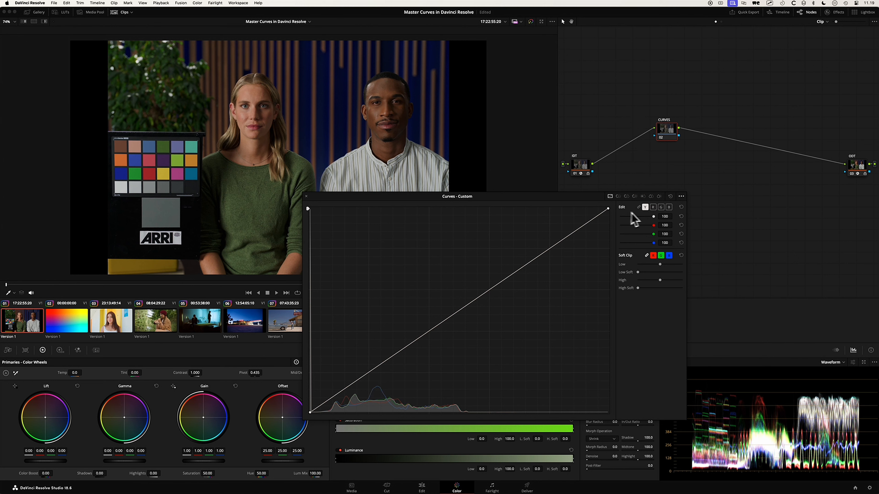
pyautogui.moveTo(608, 209); pyautogui.dragTo(600, 208)
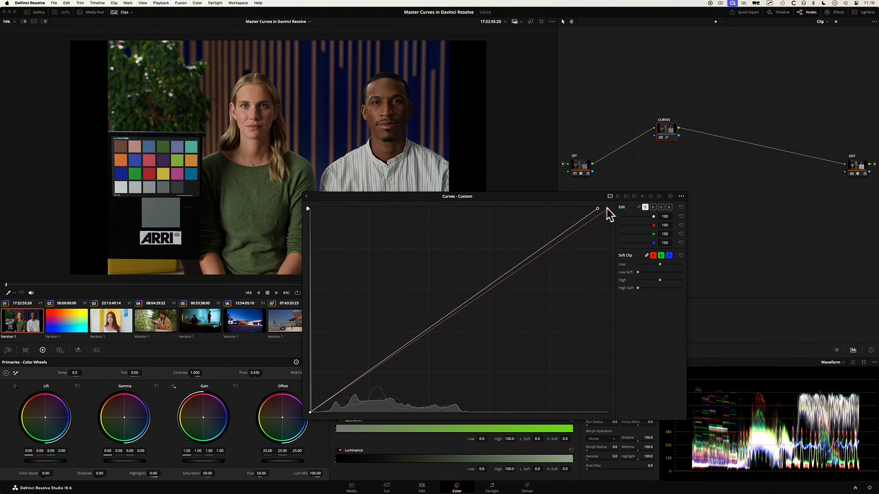
# Step: Raise the red curve in the upper midtones and the blue curve slightly in the shadows, pinning both near the midtones
pyautogui.click(653, 207)
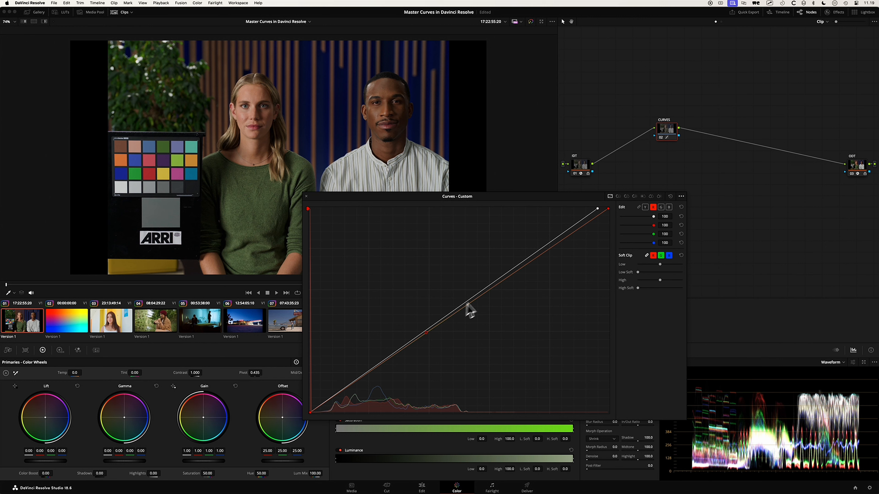
pyautogui.moveTo(492, 290); pyautogui.dragTo(490, 272)
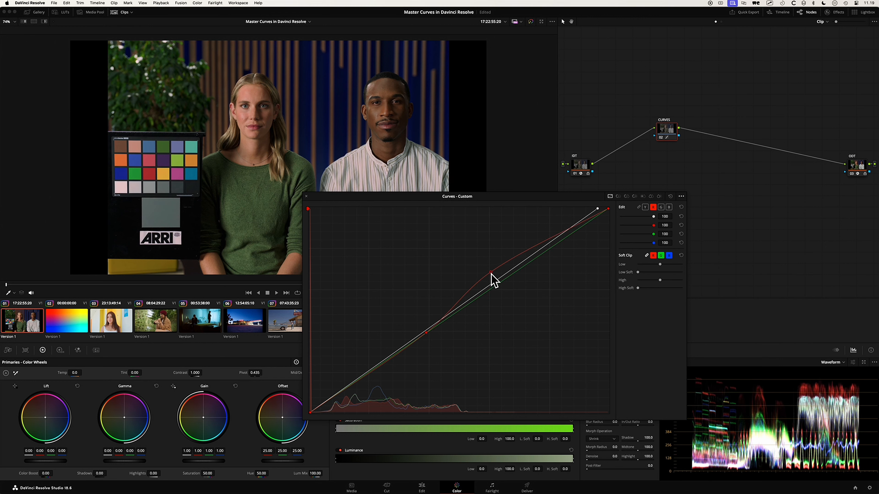
pyautogui.click(668, 207)
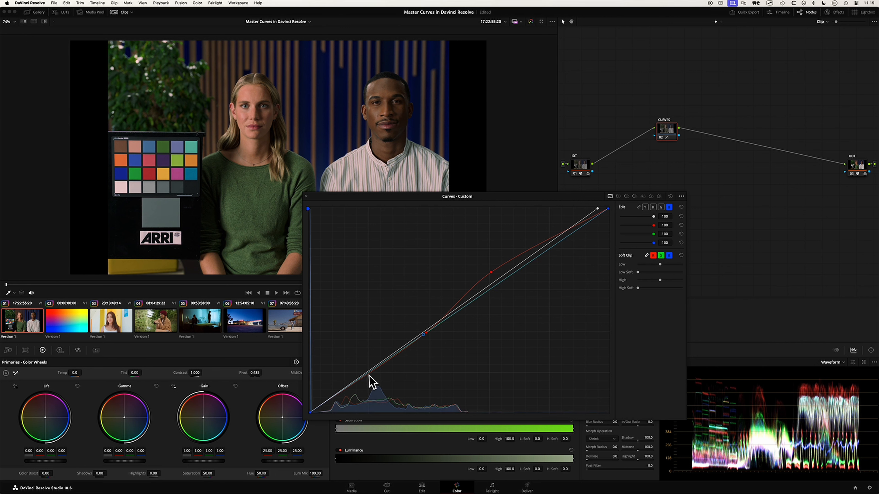
pyautogui.moveTo(364, 376); pyautogui.dragTo(361, 373)
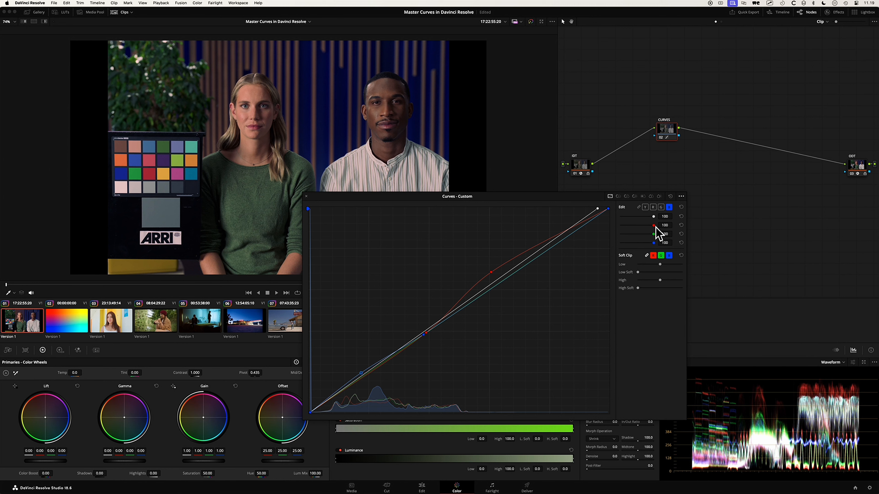
# Step: Set the luma, red, green and blue curve intensities to 50 and compare the result with the node disabled
pyautogui.moveTo(653, 217)
pyautogui.mouseDown()
pyautogui.moveTo(603, 220)
pyautogui.moveTo(667, 225)
pyautogui.mouseUp()
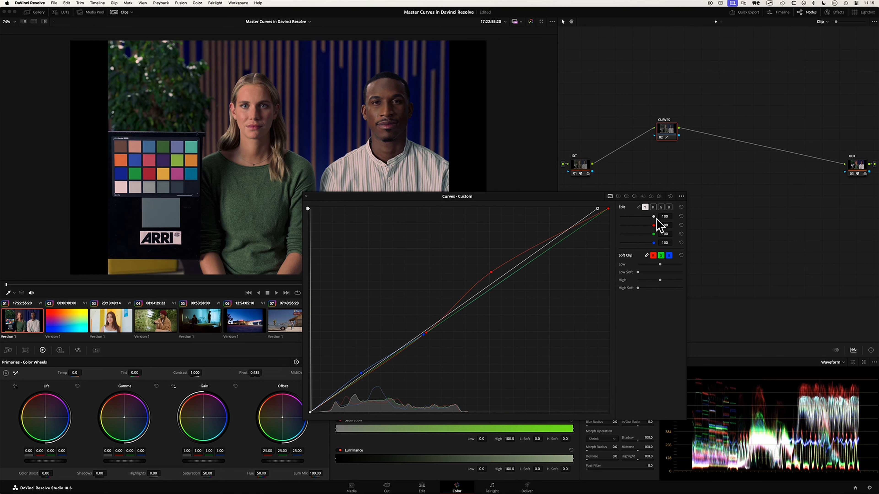
pyautogui.moveTo(654, 218); pyautogui.dragTo(638, 218)
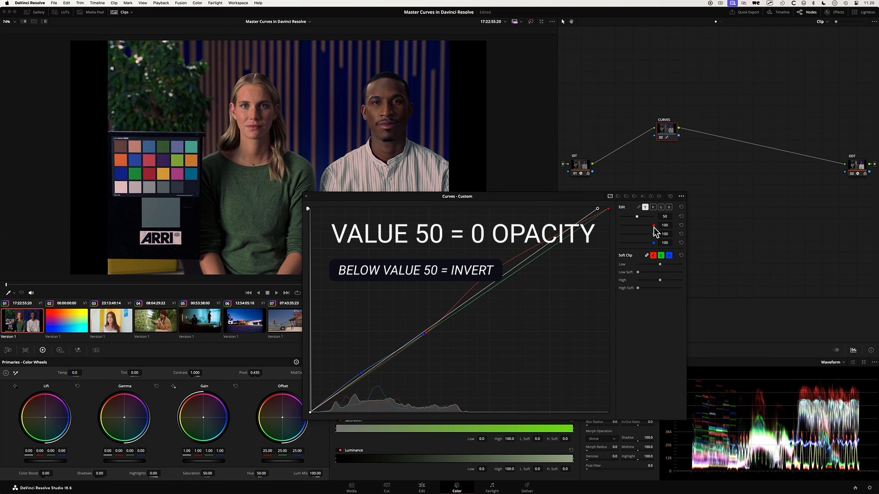
pyautogui.moveTo(654, 229); pyautogui.dragTo(636, 227)
pyautogui.doubleClick(664, 225)
pyautogui.write('50')
pyautogui.press('Tab')
pyautogui.write('50')
pyautogui.press('Tab')
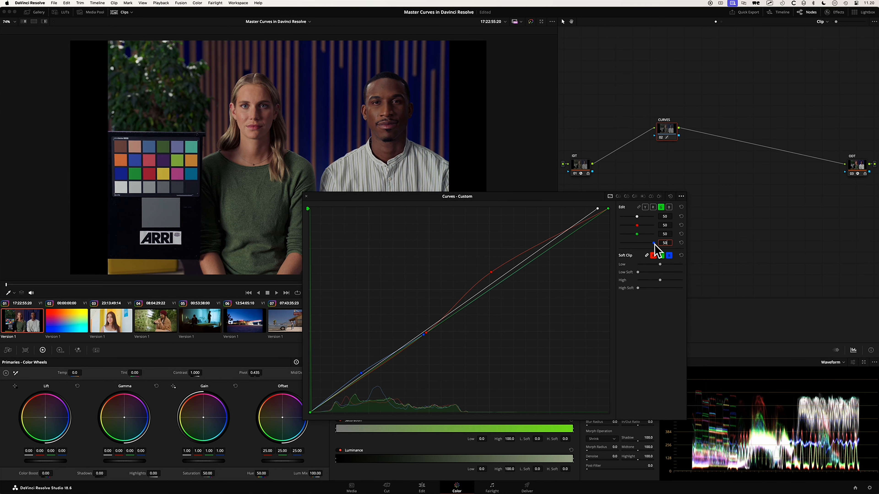
pyautogui.press('Return')
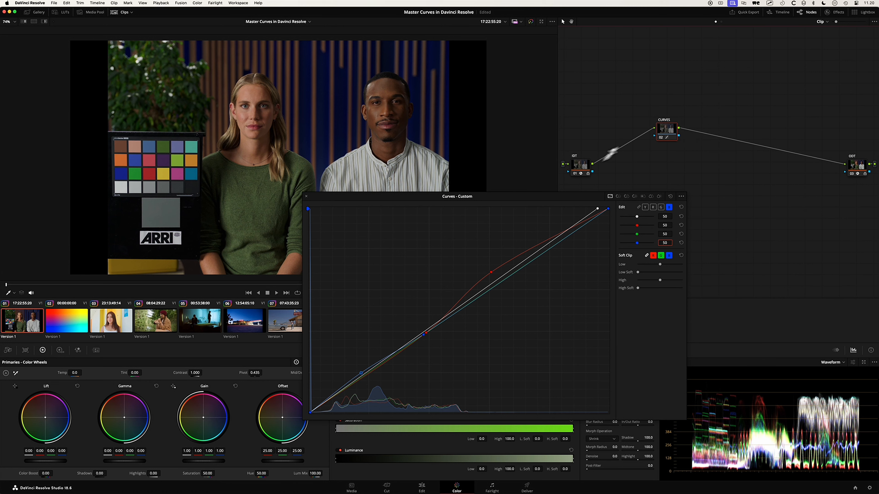
pyautogui.press('super+d')
pyautogui.press('super+d')
pyautogui.press('super+d')
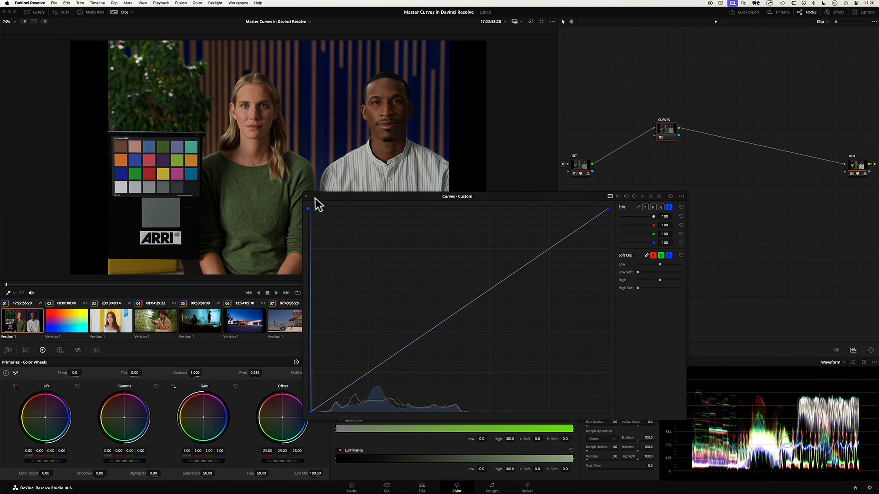
# Step: On the color gradient clip, link the curve channels again, readjust the curve's black point and move its white point inward
pyautogui.click(70, 320)
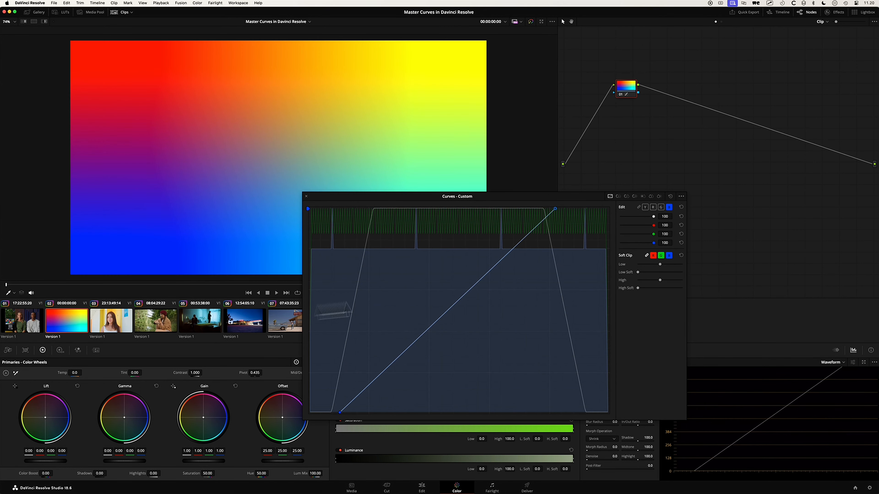
pyautogui.moveTo(497, 198); pyautogui.dragTo(499, 163)
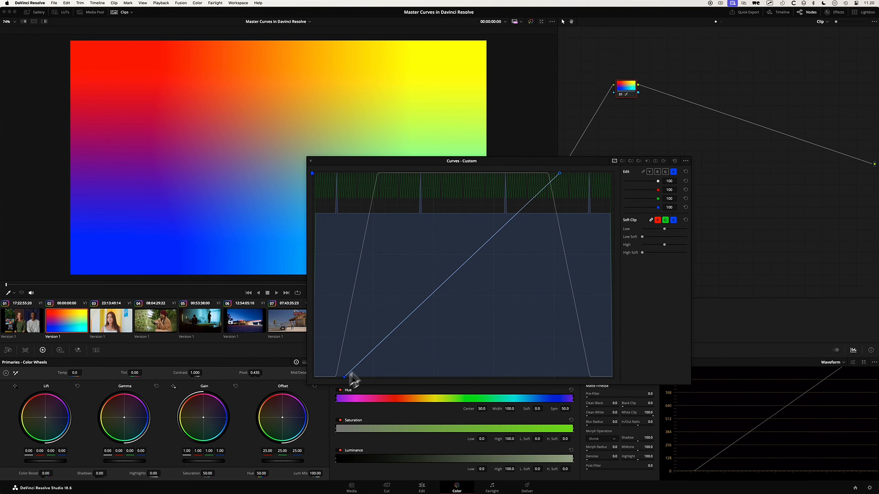
pyautogui.click(650, 172)
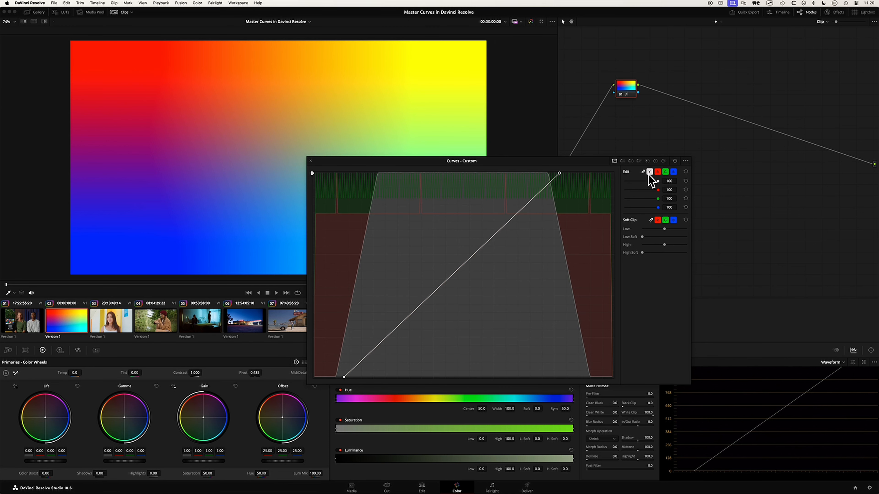
pyautogui.moveTo(344, 378); pyautogui.dragTo(319, 377)
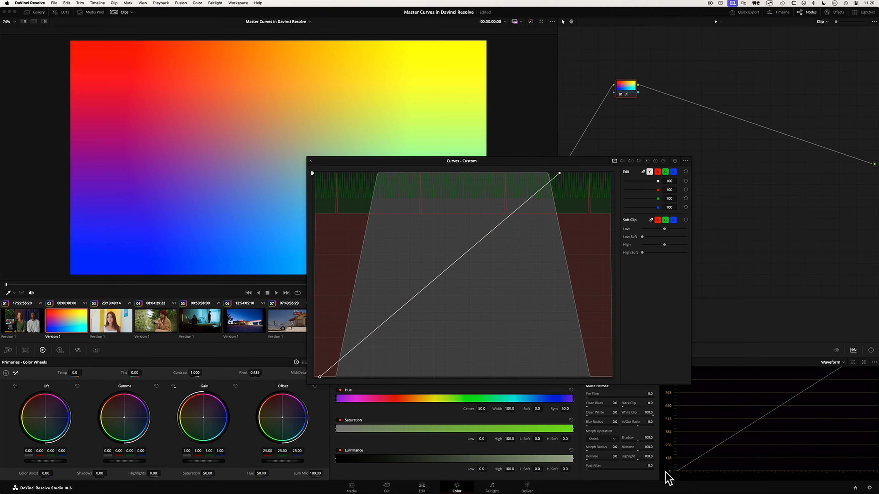
pyautogui.moveTo(321, 378); pyautogui.dragTo(341, 383)
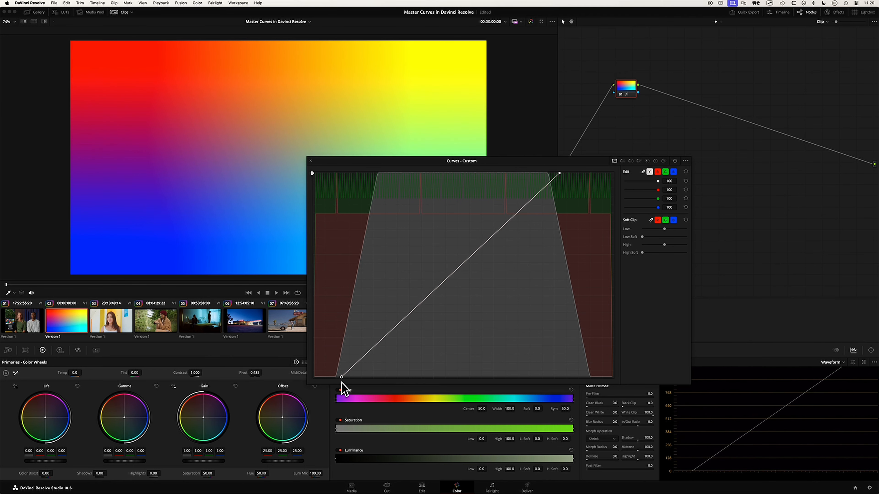
pyautogui.moveTo(559, 173); pyautogui.dragTo(546, 173)
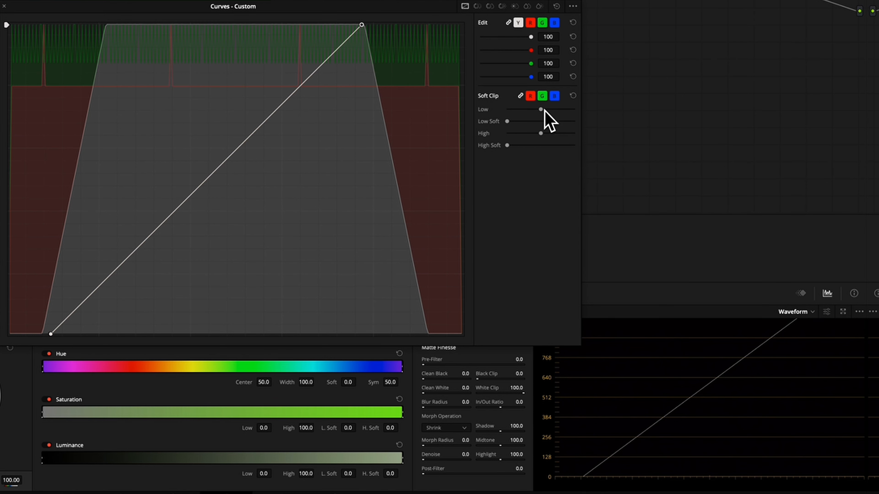
# Step: Clip the gradient with Soft Clip by raising Low and slightly lowering High, and soften both ends by increasing Low Soft and High Soft
pyautogui.moveTo(541, 110); pyautogui.dragTo(548, 110)
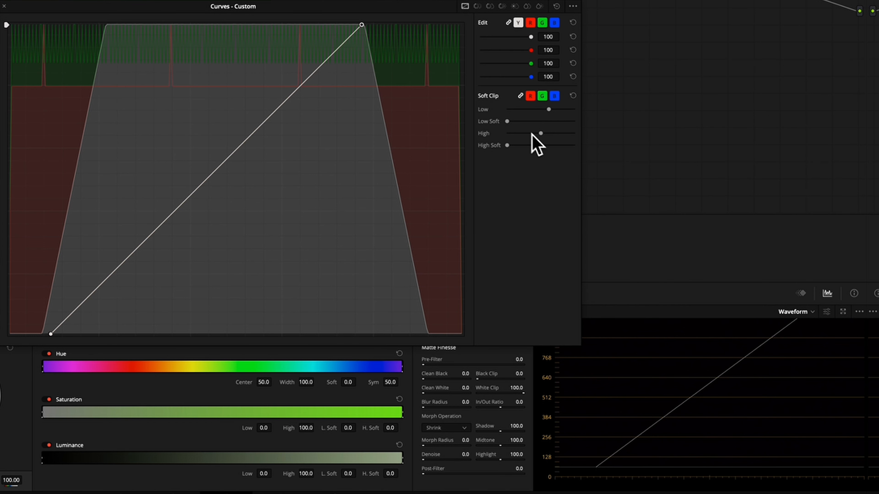
pyautogui.moveTo(541, 133); pyautogui.dragTo(538, 133)
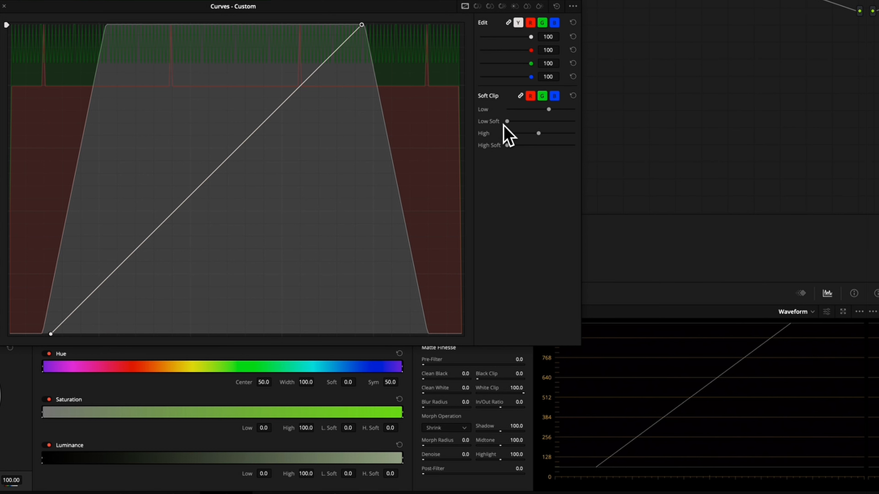
pyautogui.moveTo(508, 123); pyautogui.dragTo(519, 126)
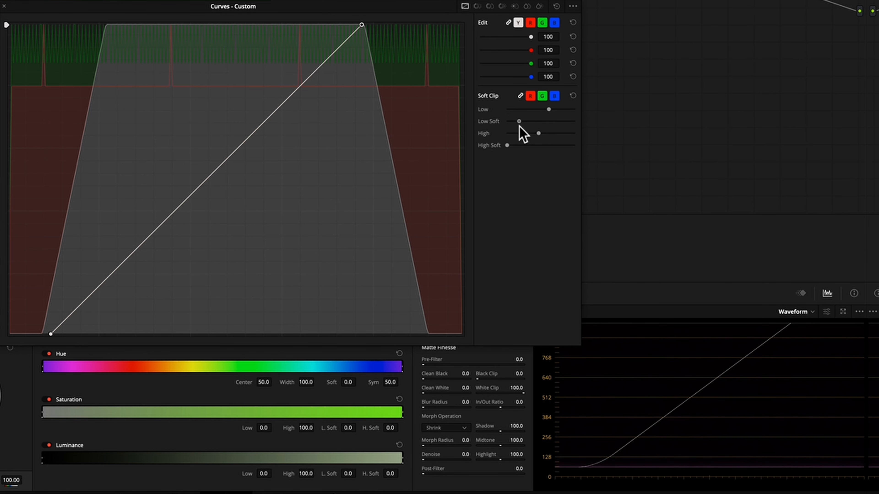
pyautogui.moveTo(507, 146); pyautogui.dragTo(527, 146)
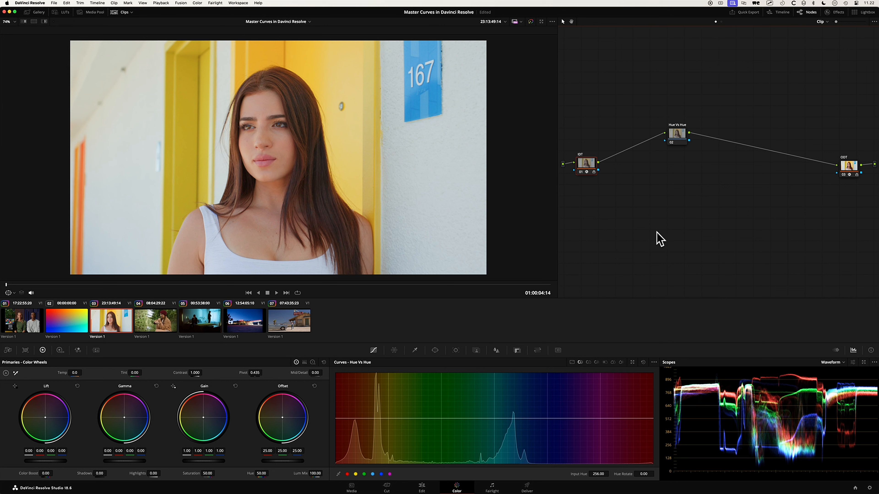
# Step: Reposition the IDT and Hue Vs Hue nodes, leaving Hue Vs Hue selected, and show the Vectorscope instead of the waveform
pyautogui.moveTo(585, 166); pyautogui.dragTo(582, 168)
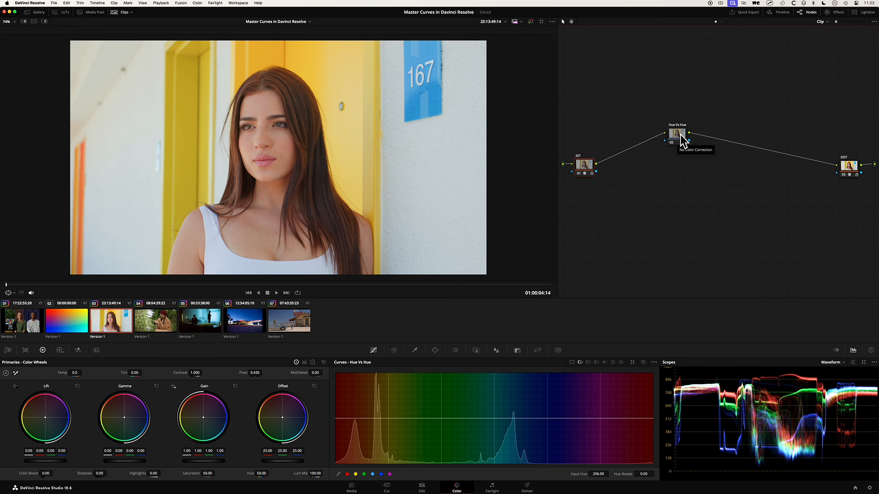
pyautogui.moveTo(679, 134); pyautogui.dragTo(682, 129)
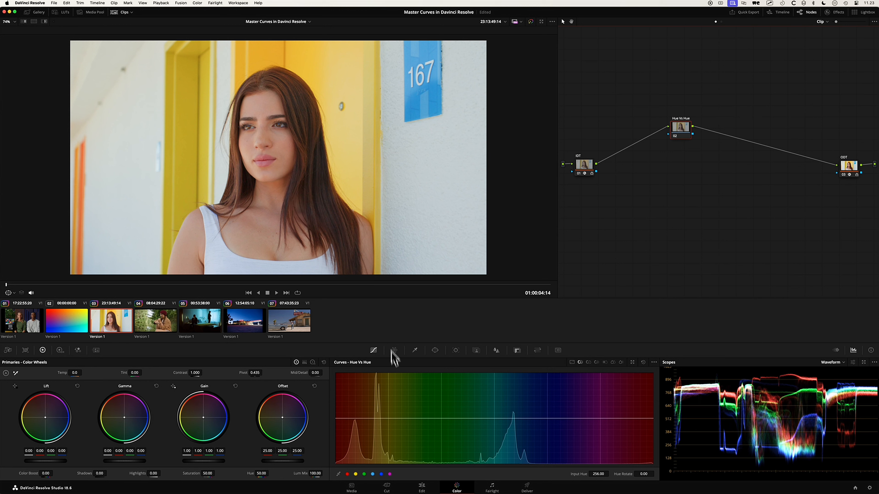
pyautogui.click(833, 362)
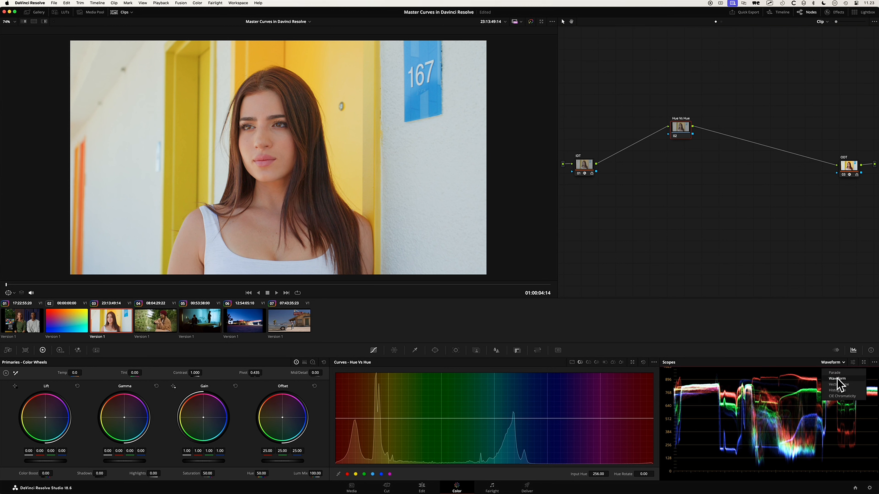
pyautogui.click(838, 384)
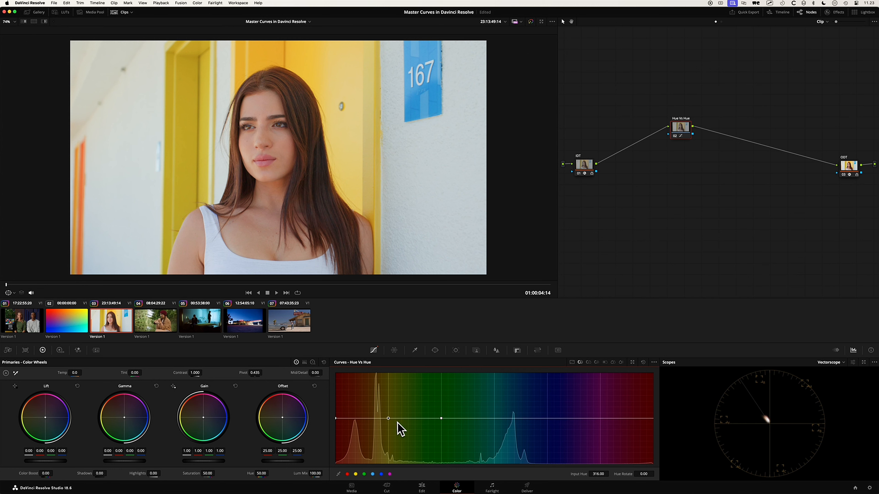
# Step: Shift the yellow hues with anchors on the Hue Vs Hue curve, exaggerate the shift around the door's hue, and reset the curve
pyautogui.moveTo(391, 420); pyautogui.dragTo(387, 413)
pyautogui.moveTo(384, 392); pyautogui.dragTo(388, 410)
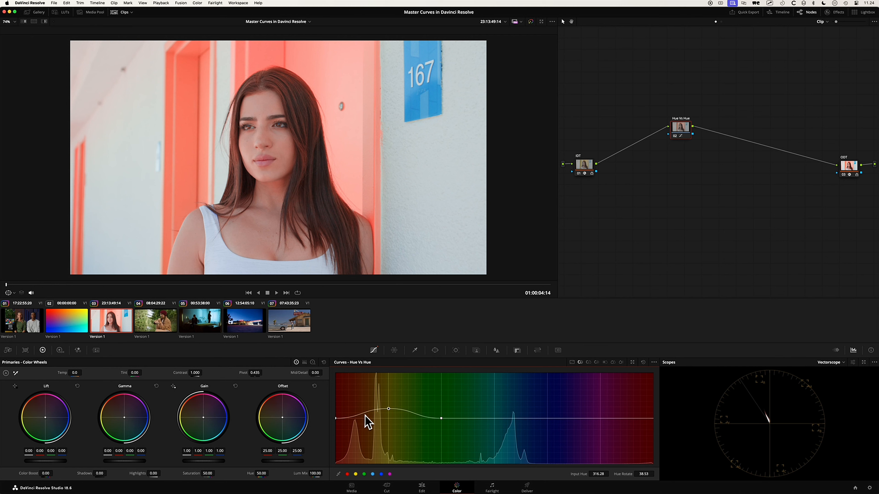
pyautogui.moveTo(382, 410); pyautogui.dragTo(375, 389)
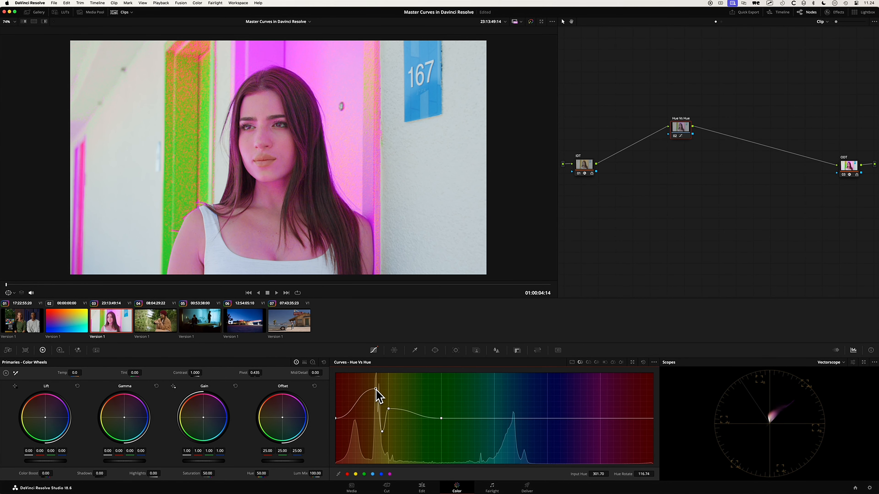
pyautogui.scroll(2, 186, 173)
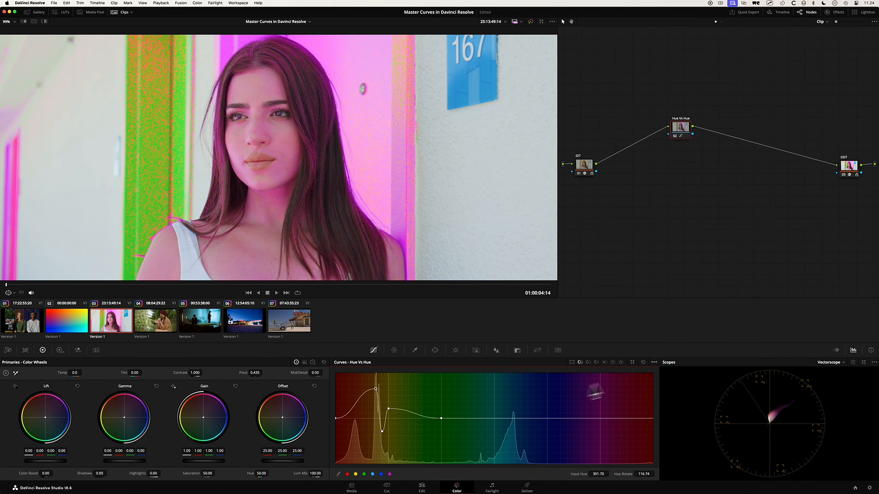
pyautogui.click(643, 362)
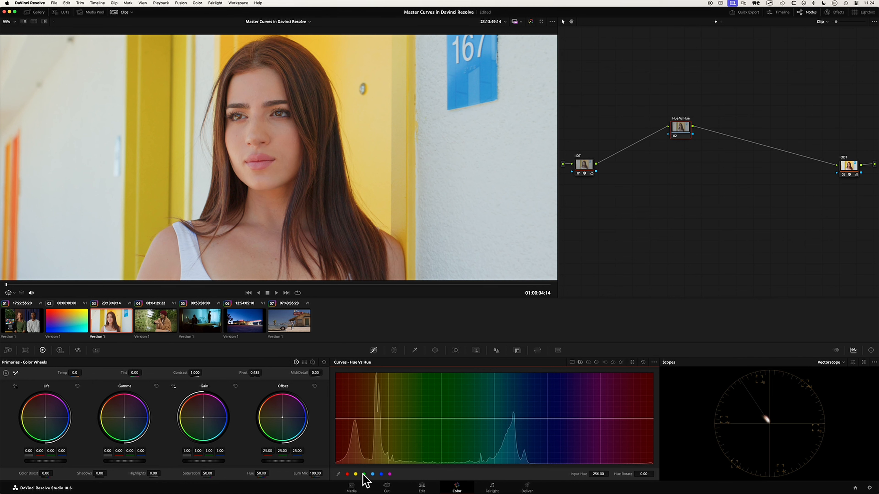
pyautogui.scroll(-2, 336, 257)
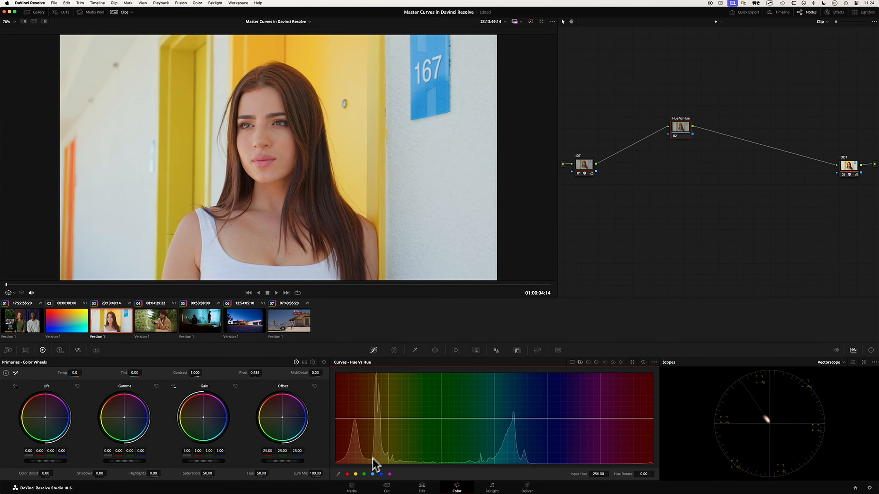
# Step: Raise the yellow Hue Vs Hue anchor to a rotation of about 55.78, compare the face with the node disabled, and reset the curve
pyautogui.moveTo(388, 419); pyautogui.dragTo(387, 402)
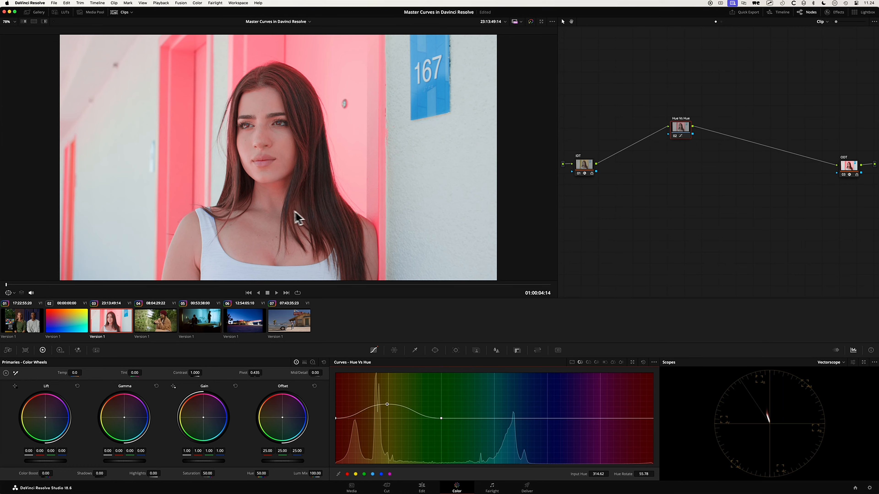
pyautogui.scroll(5, 295, 211)
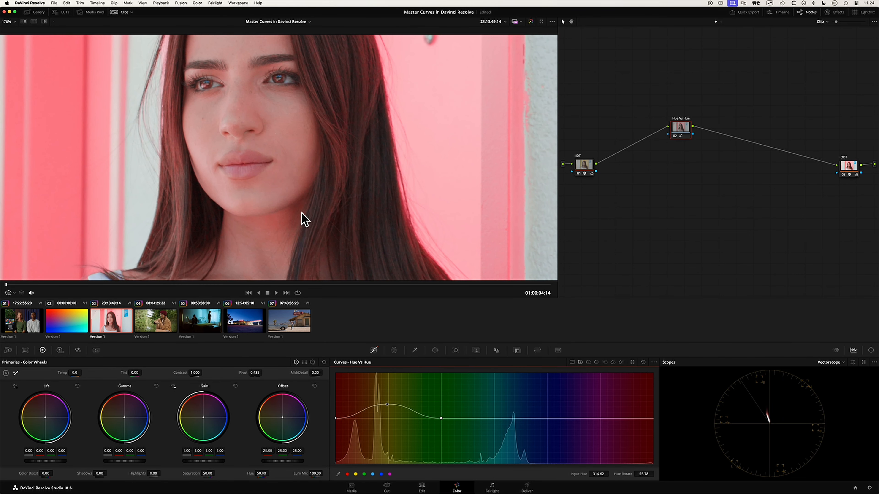
pyautogui.press('super+d')
pyautogui.press('super+d')
pyautogui.press('super+d')
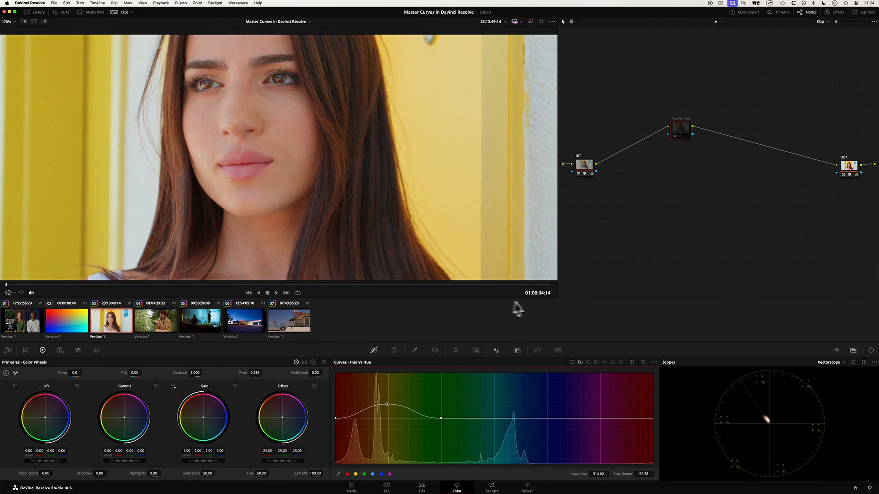
pyautogui.click(644, 363)
pyautogui.hotkey('shift', 'z')
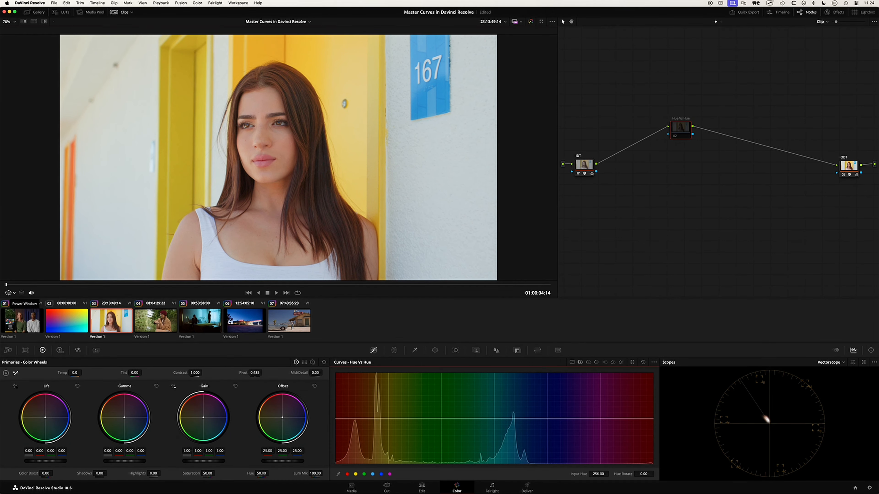
# Step: Sample the yellow door with the Qualifier picker and lower its Hue Vs Hue anchor to a rotation of about -47.73
pyautogui.click(10, 293)
pyautogui.click(23, 310)
pyautogui.click(263, 48)
pyautogui.moveTo(375, 418); pyautogui.dragTo(377, 433)
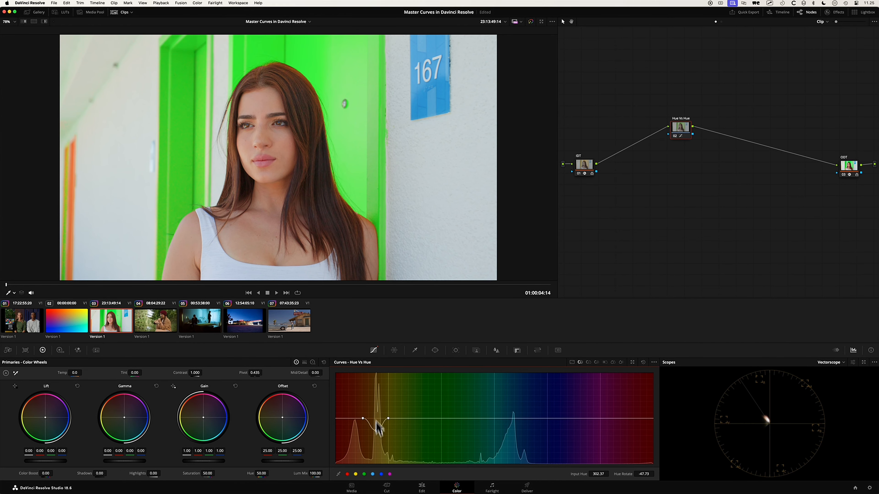
pyautogui.scroll(5, 268, 183)
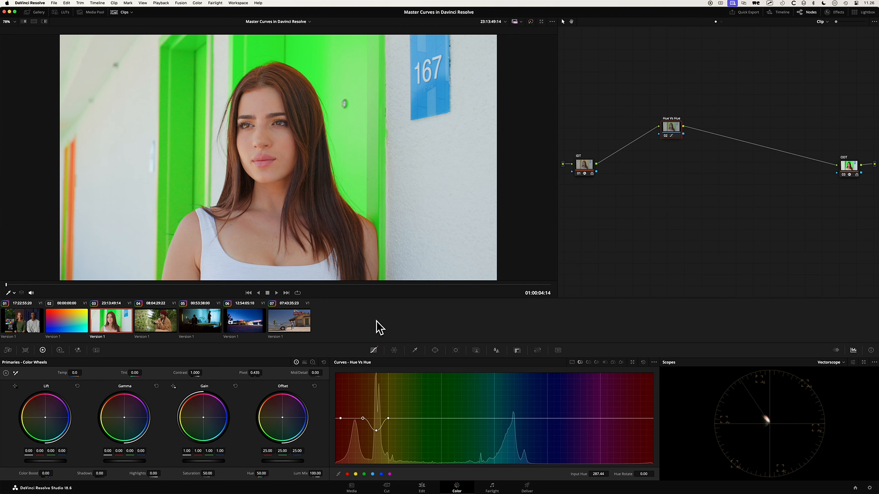
# Step: Turn on looped playback and play part of the clip to check the shifted door color
pyautogui.click(297, 294)
pyautogui.press('space')
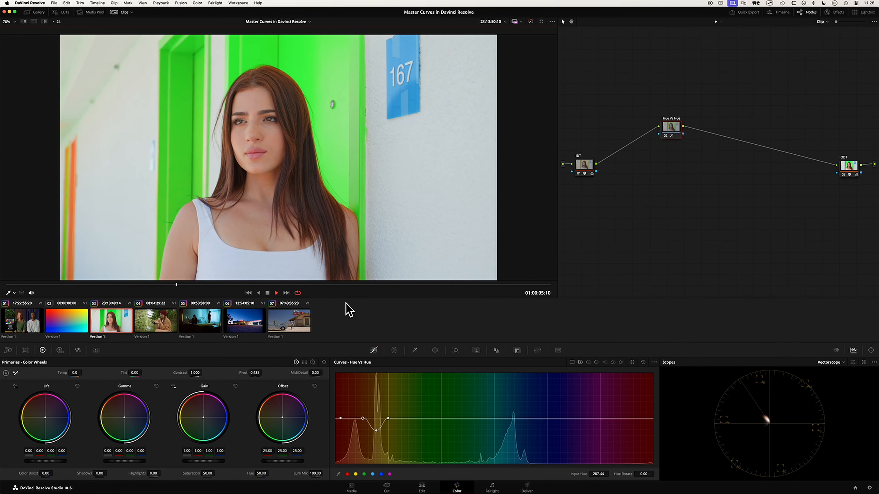
pyautogui.press('space')
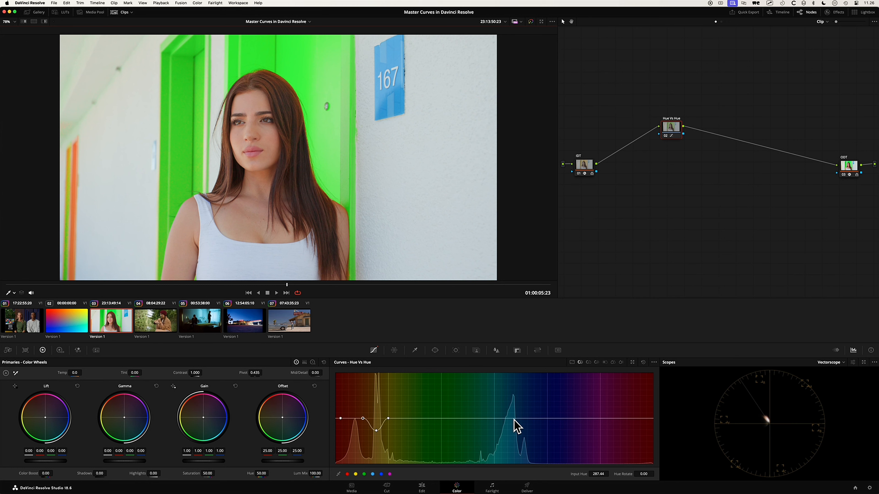
# Step: Pin both sides of the blue sign's hue range, lower its middle anchor to a rotation of about -69.58, and compare with the node disabled
pyautogui.click(494, 418)
pyautogui.click(526, 418)
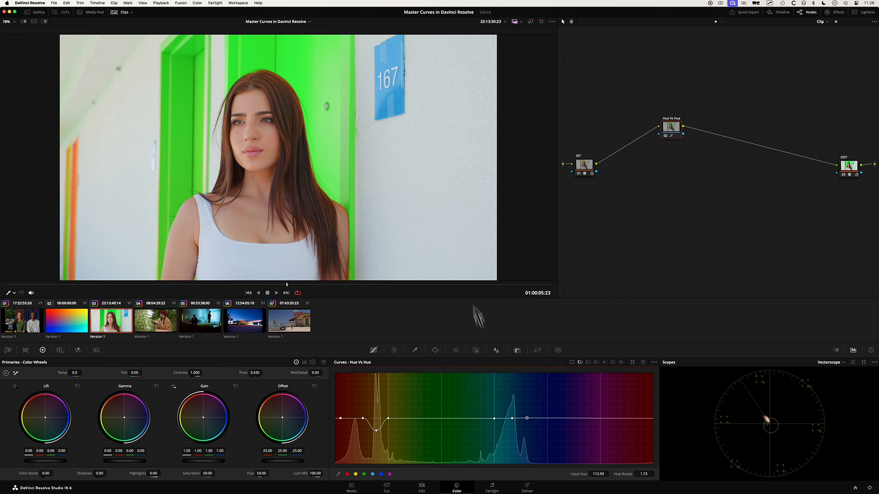
pyautogui.moveTo(512, 418); pyautogui.dragTo(513, 437)
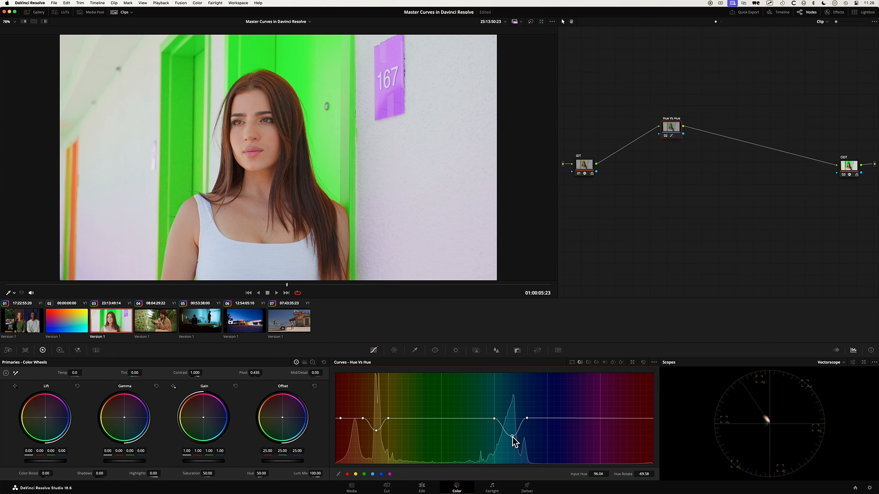
pyautogui.press('super+d')
pyautogui.press('super+d')
# Step: Add an anchor in the green range of the Hue Vs Hue curve, expand the curve editor, and delete that anchor
pyautogui.click(415, 419)
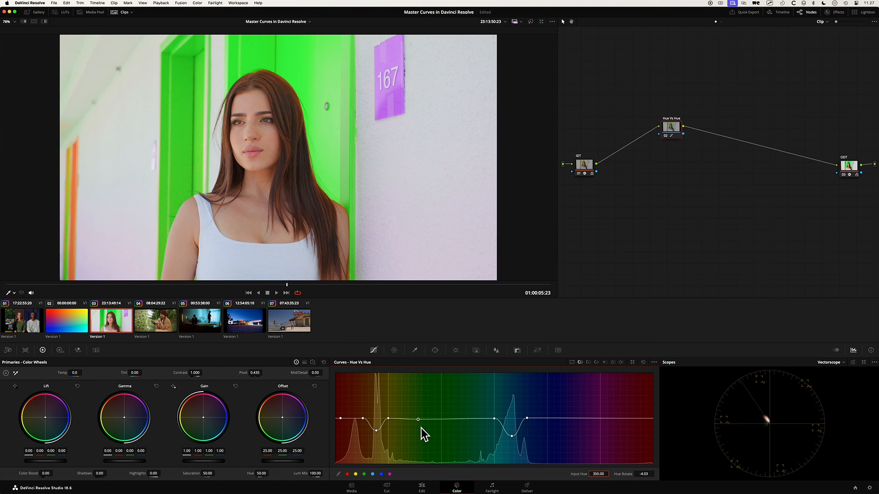
pyautogui.click(632, 362)
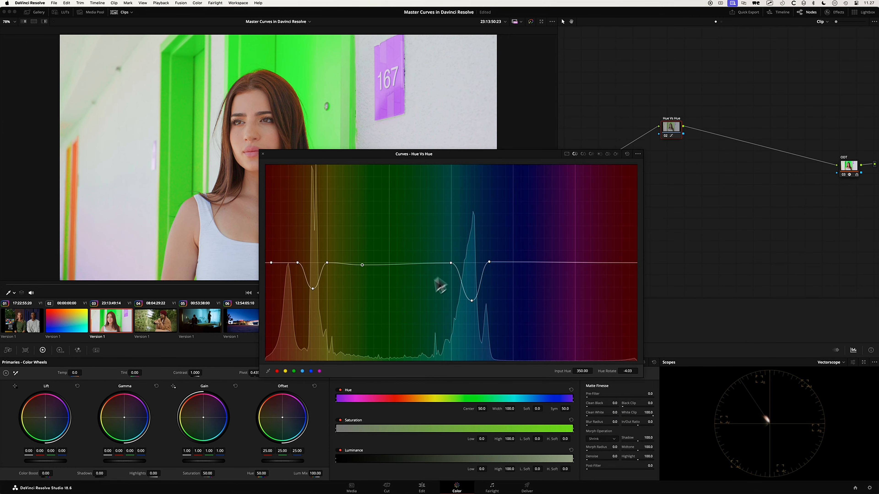
pyautogui.rightClick(362, 265)
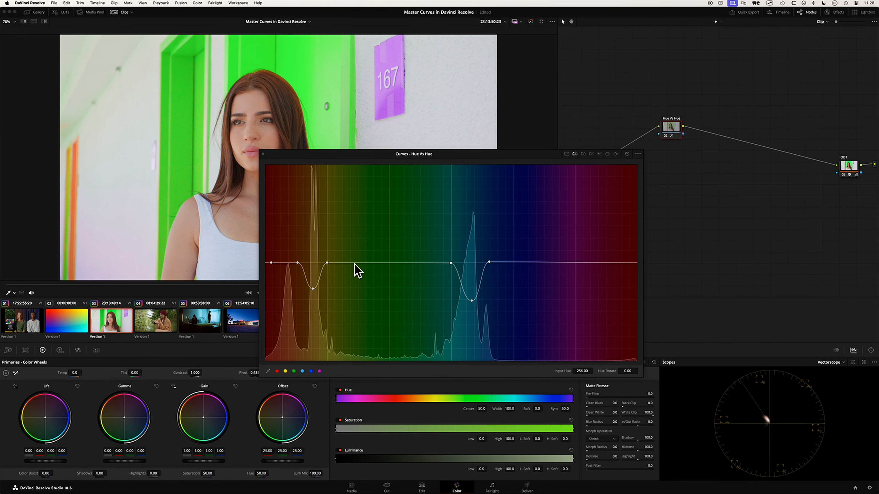
# Step: Add a Hue Vs Hue anchor in the green range, reset its Hue Rotate to 0.00, and close the expanded curve editor
pyautogui.click(356, 265)
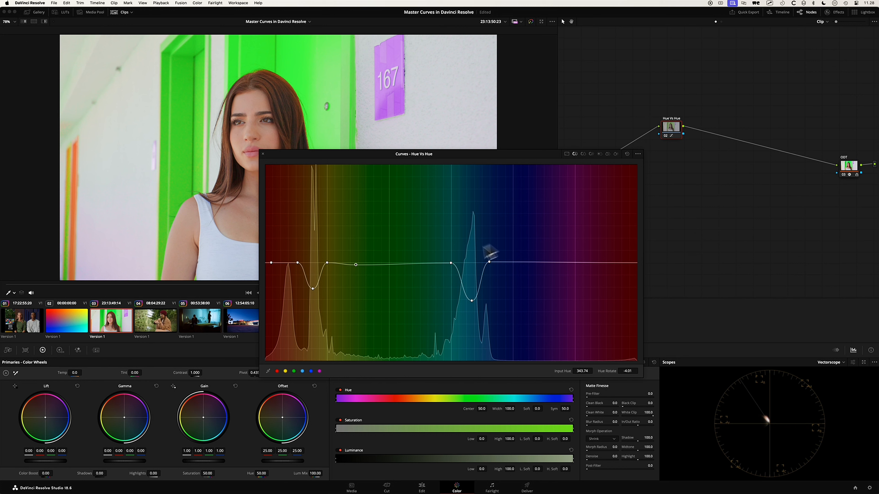
pyautogui.doubleClick(607, 371)
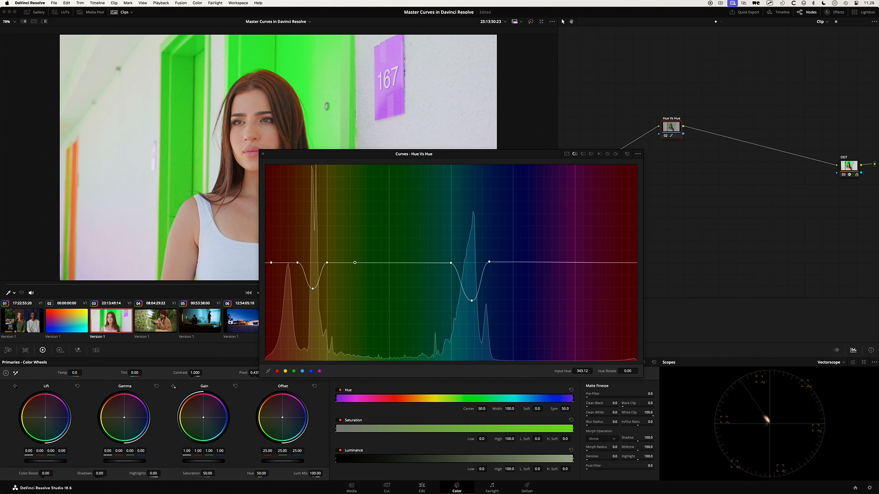
pyautogui.moveTo(607, 371)
pyautogui.mouseDown()
pyautogui.moveTo(619, 371)
pyautogui.moveTo(597, 371)
pyautogui.moveTo(613, 371)
pyautogui.mouseUp()
pyautogui.doubleClick(609, 372)
pyautogui.click(263, 154)
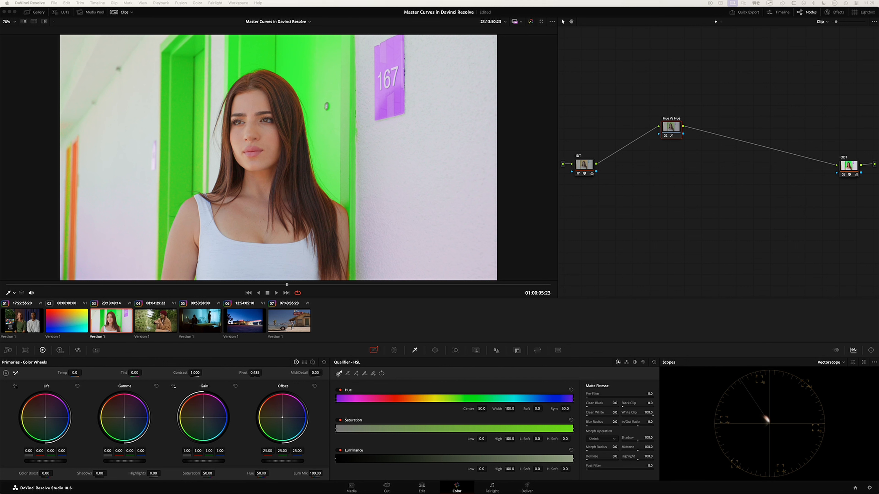
# Step: Lower the yellow door's anchor in the expanded Hue Vs Hue curve to a rotation of about -58.57 and inspect the door edges
pyautogui.click(671, 134)
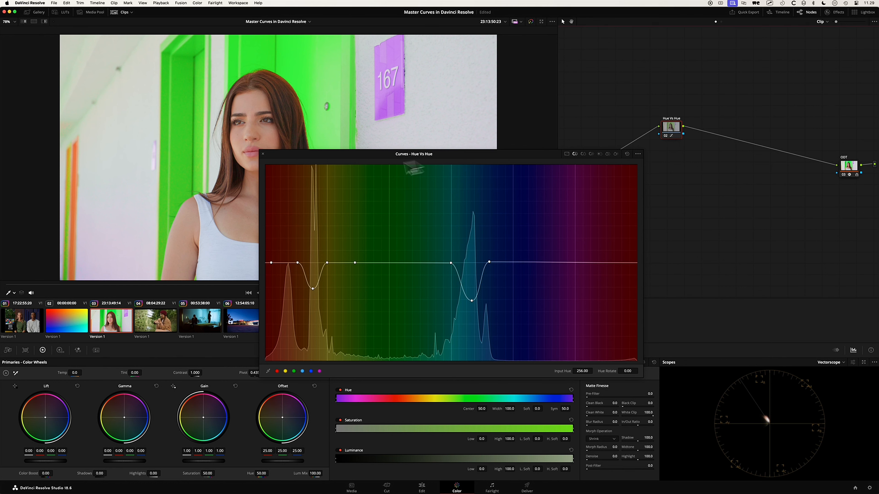
pyautogui.moveTo(312, 290); pyautogui.dragTo(312, 295)
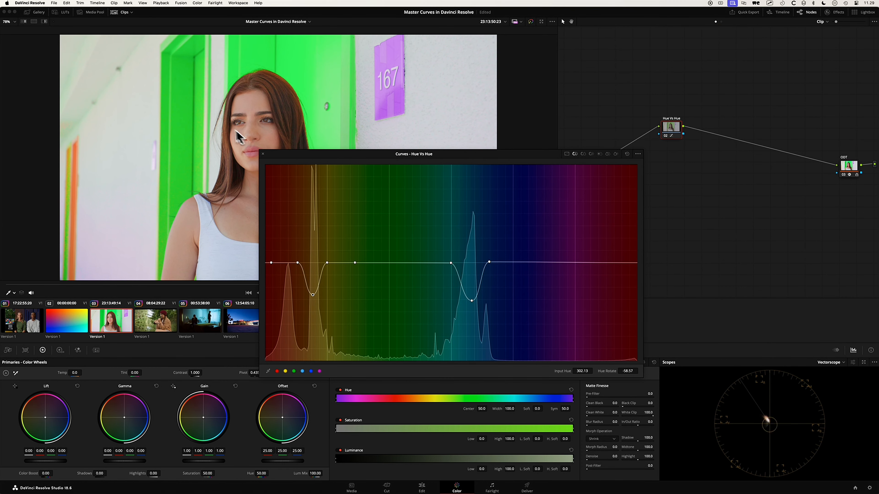
pyautogui.scroll(5, 231, 251)
pyautogui.scroll(3, 166, 131)
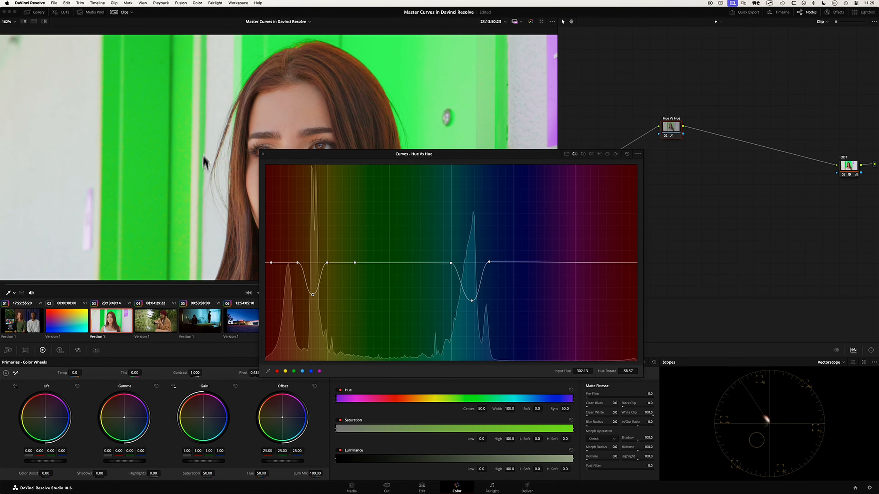
pyautogui.scroll(-3, 212, 208)
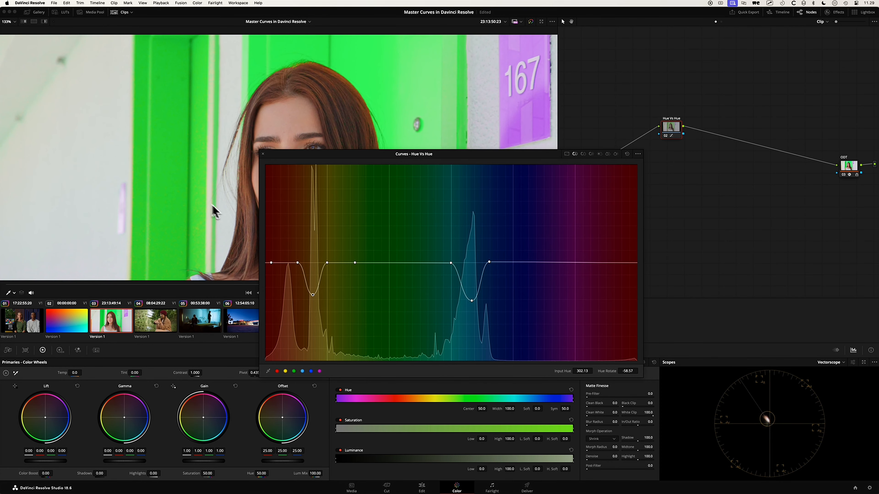
pyautogui.scroll(-3, 253, 222)
# Step: Reset the Hue Vs Hue curve and close the expanded curve editor
pyautogui.click(627, 154)
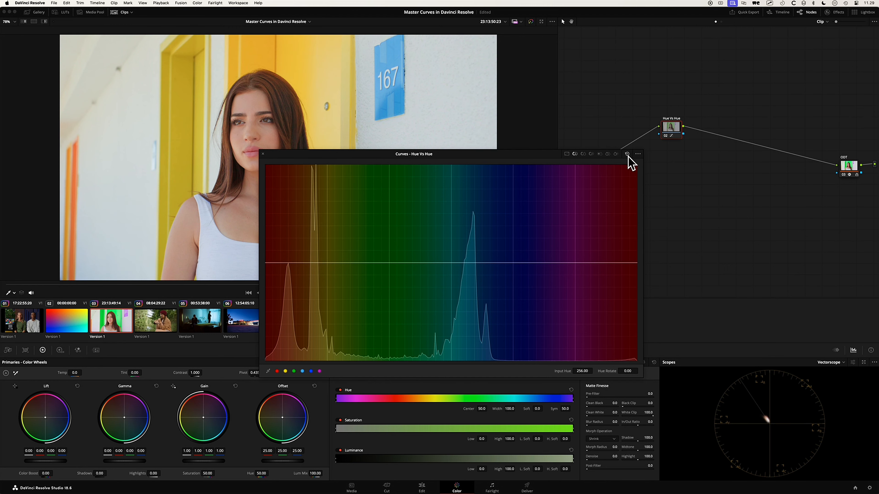
pyautogui.click(262, 154)
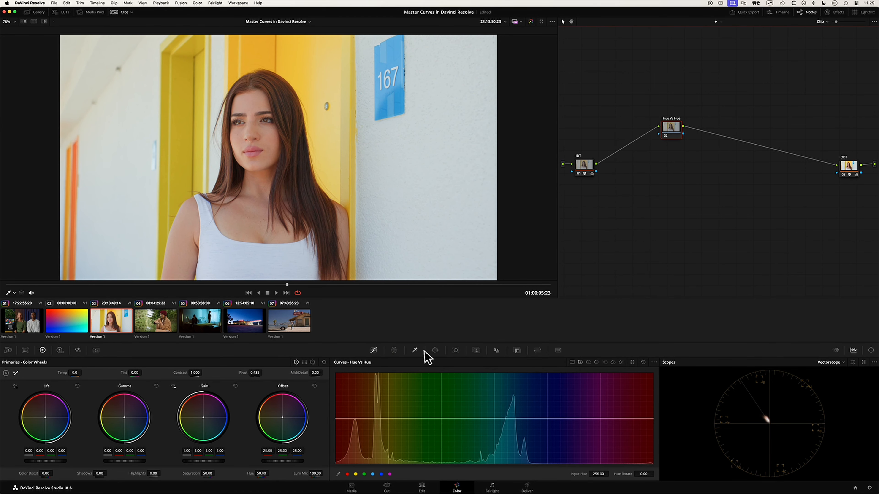
# Step: Sample the yellow door with the HSL Qualifier and play the clip with Highlight on to inspect the selection's edges
pyautogui.click(415, 350)
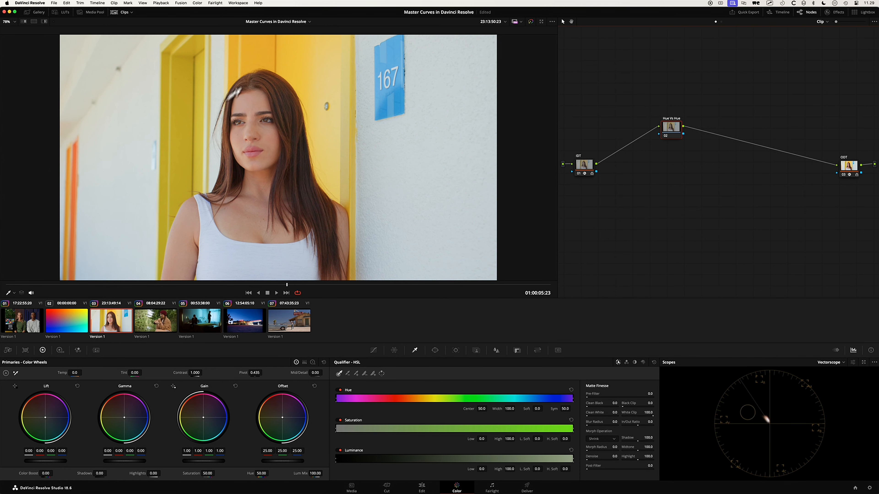
pyautogui.click(243, 51)
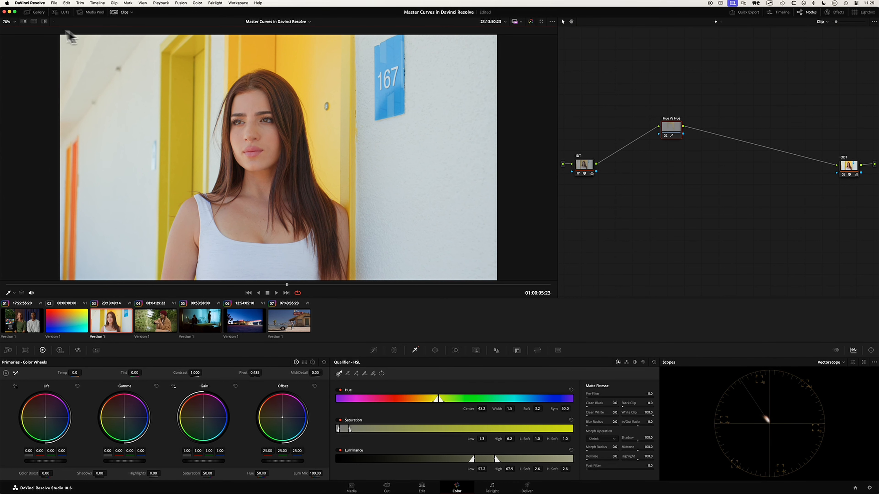
pyautogui.click(44, 21)
pyautogui.scroll(3, 207, 85)
pyautogui.scroll(5, 142, 114)
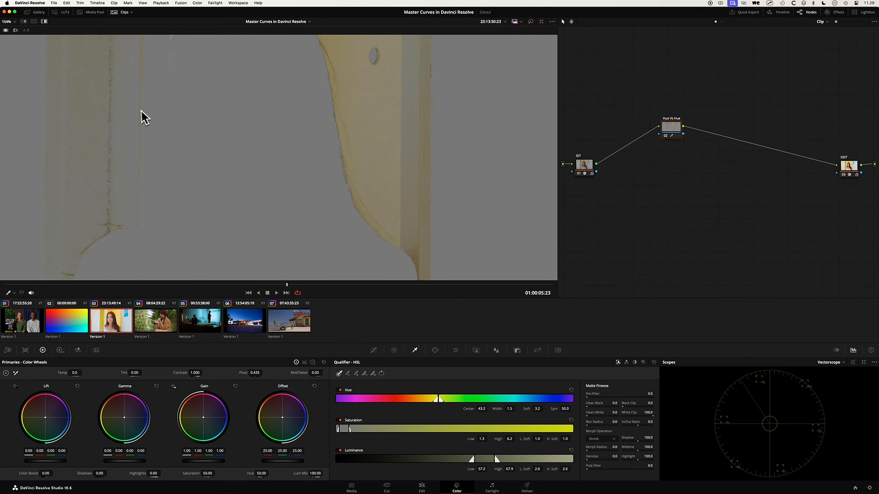
pyautogui.press('space')
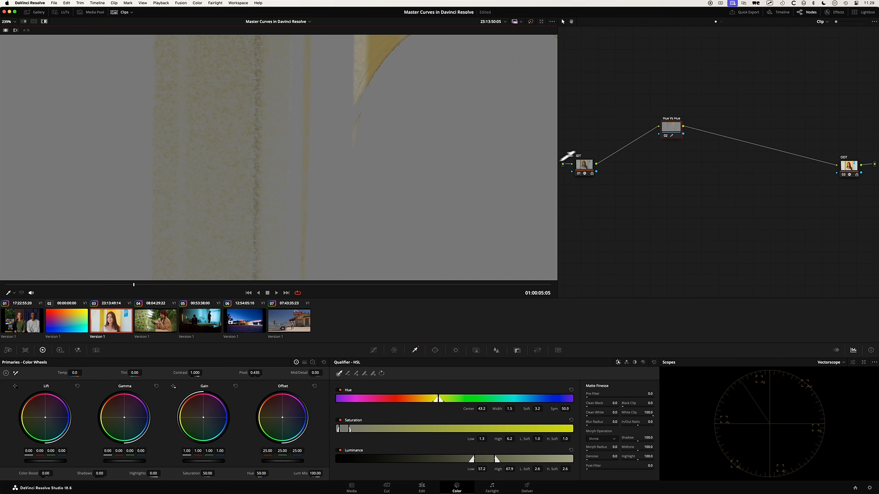
# Step: Turn off the Highlight view and reset the Hue Vs Hue node's grade
pyautogui.click(44, 21)
pyautogui.hotkey('shift', 'z')
pyautogui.rightClick(676, 129)
pyautogui.click(696, 133)
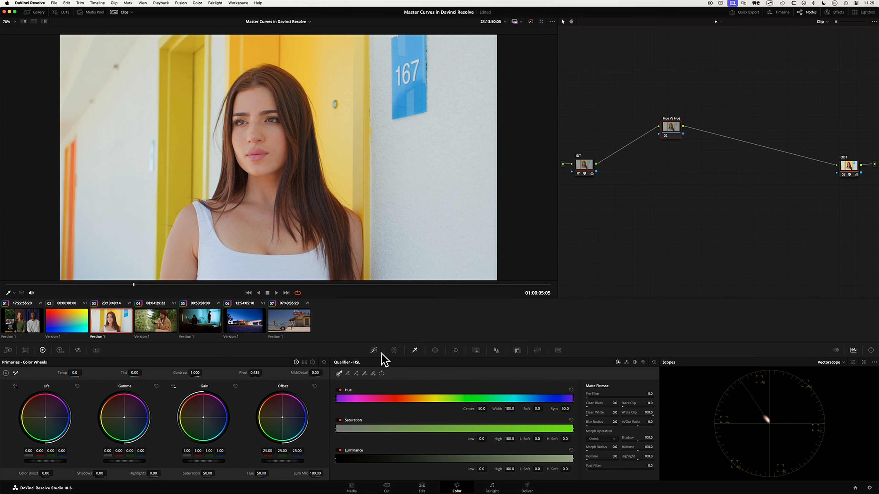
# Step: Sample the yellow door for the Hue Vs Hue curve and lower its anchor to turn the door green
pyautogui.click(373, 350)
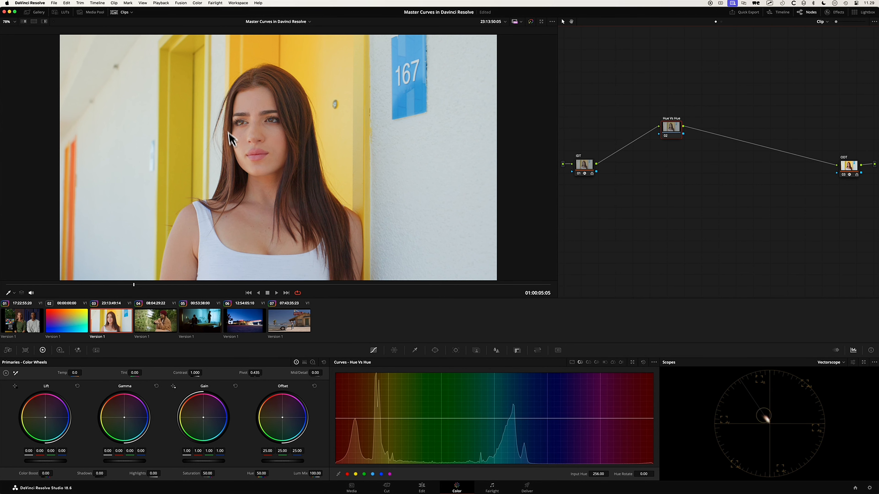
pyautogui.click(246, 63)
pyautogui.moveTo(376, 419); pyautogui.dragTo(378, 427)
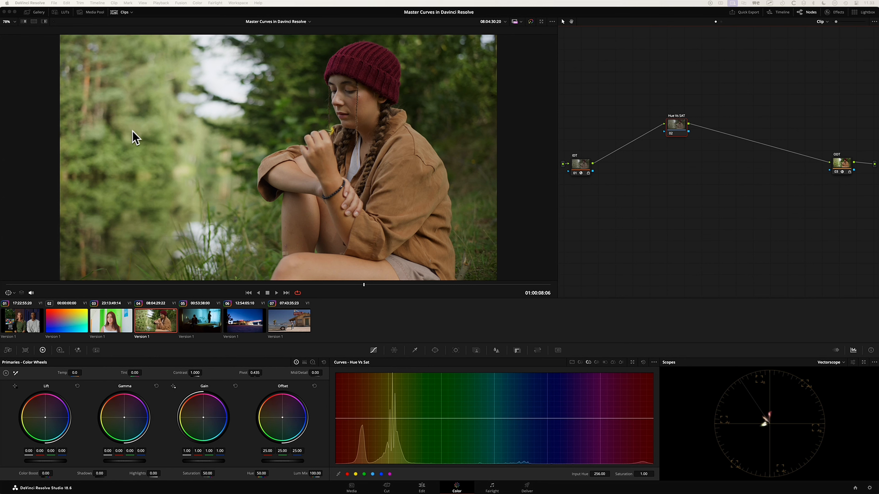
# Step: Enable the viewer's Qualifier picker and lower the foliage green on the Hue Vs Sat curve to a saturation of about 0.84
pyautogui.click(278, 119)
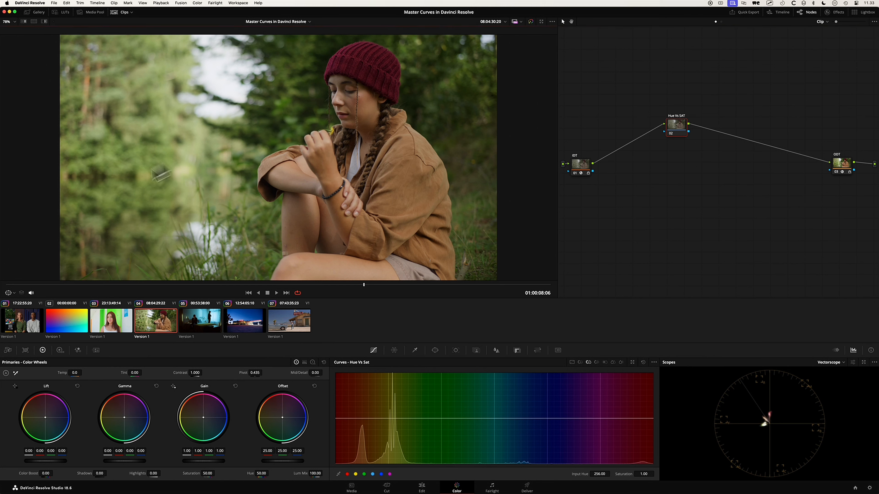
pyautogui.click(10, 293)
pyautogui.click(22, 311)
pyautogui.click(386, 420)
pyautogui.moveTo(398, 419)
pyautogui.mouseDown()
pyautogui.moveTo(396, 435)
pyautogui.moveTo(395, 426)
pyautogui.mouseUp()
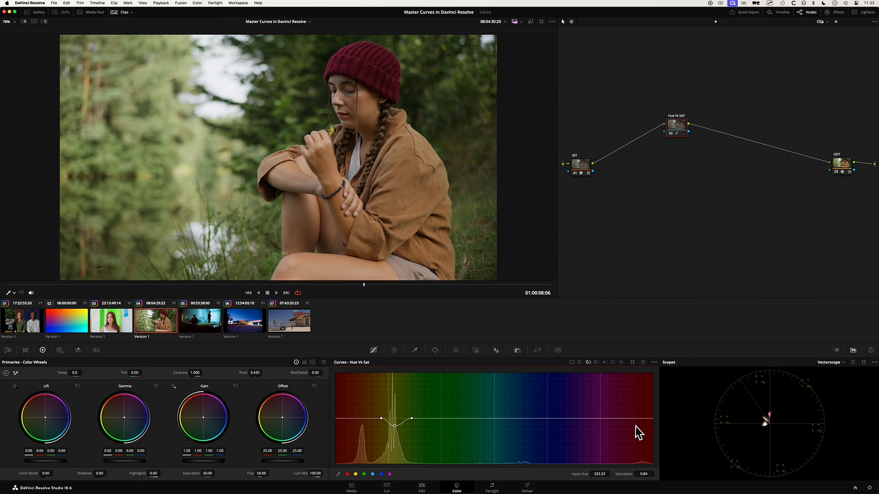
# Step: Raise the beanie's red on the Hue Vs Sat curve and the skin's orange to a saturation of about 1.12
pyautogui.click(646, 419)
pyautogui.moveTo(646, 416); pyautogui.dragTo(647, 412)
pyautogui.click(359, 418)
pyautogui.moveTo(359, 420); pyautogui.dragTo(361, 414)
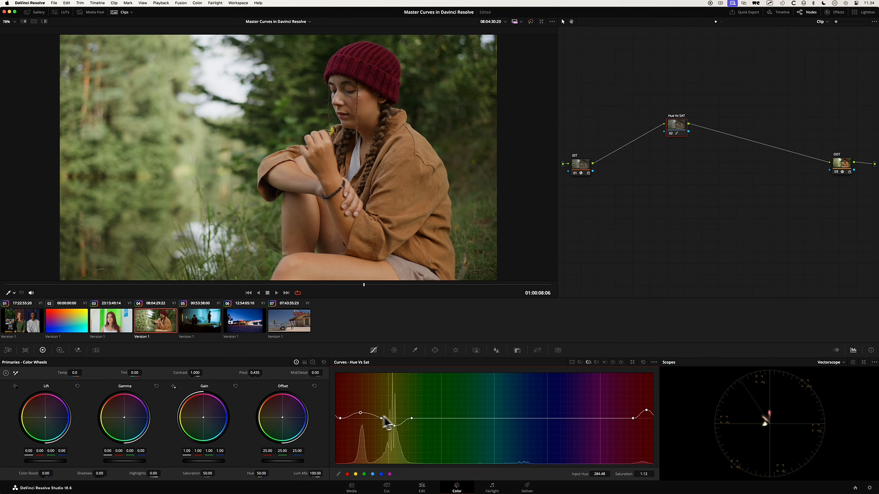
# Step: Play the forest clip to check the Hue Vs Sat adjustments in motion
pyautogui.press('space')
pyautogui.press('space')
pyautogui.press('space')
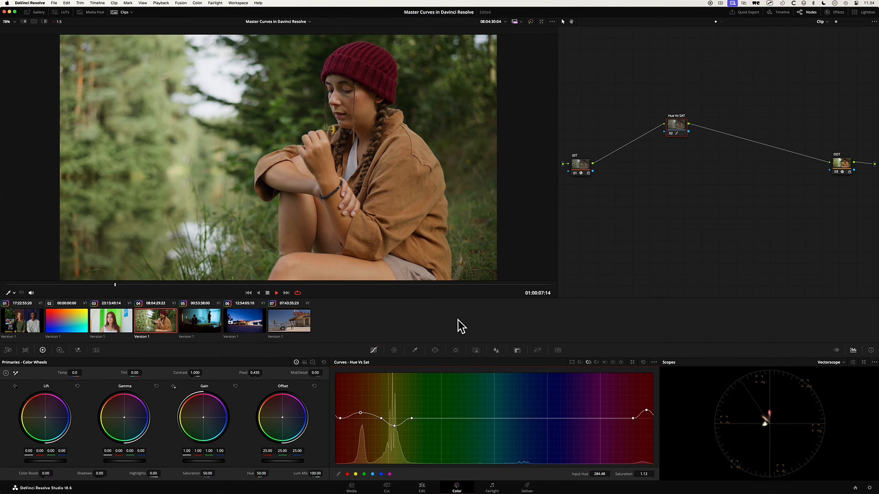
pyautogui.press('space')
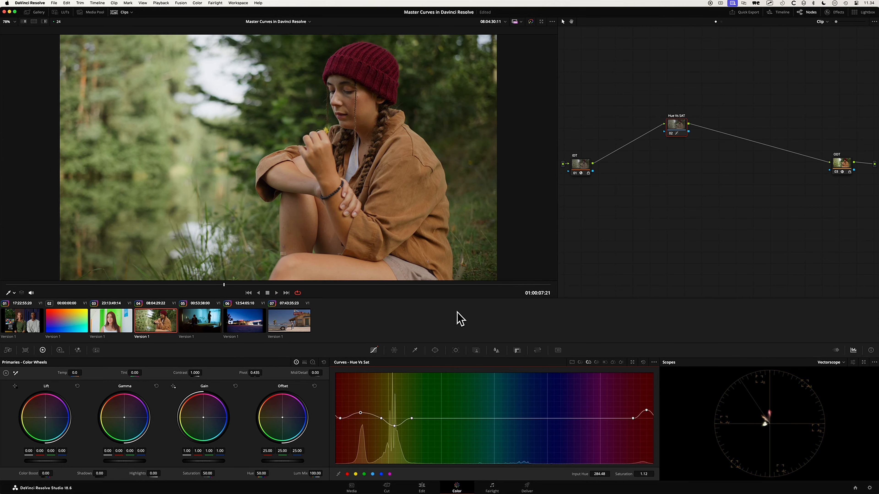
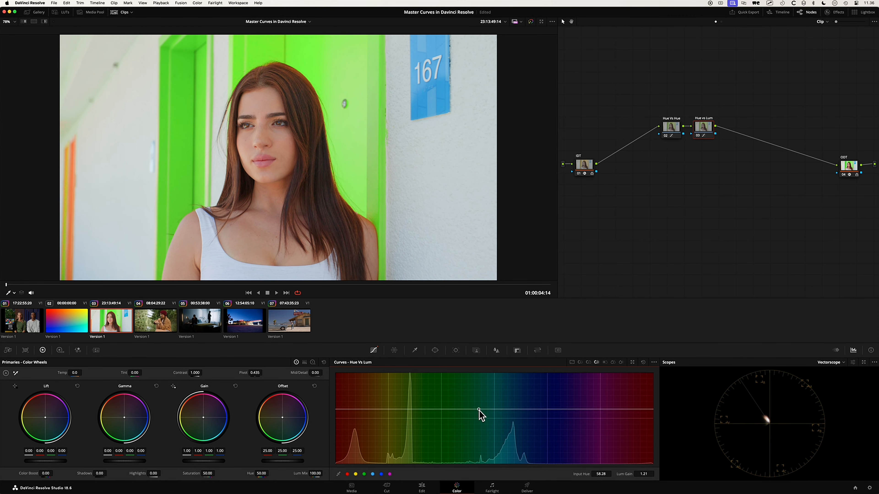
# Step: Pin both sides of the door's green range on the Hue Vs Lum curve and lower its middle anchor to a gain of about 0.83
pyautogui.click(393, 409)
pyautogui.click(418, 409)
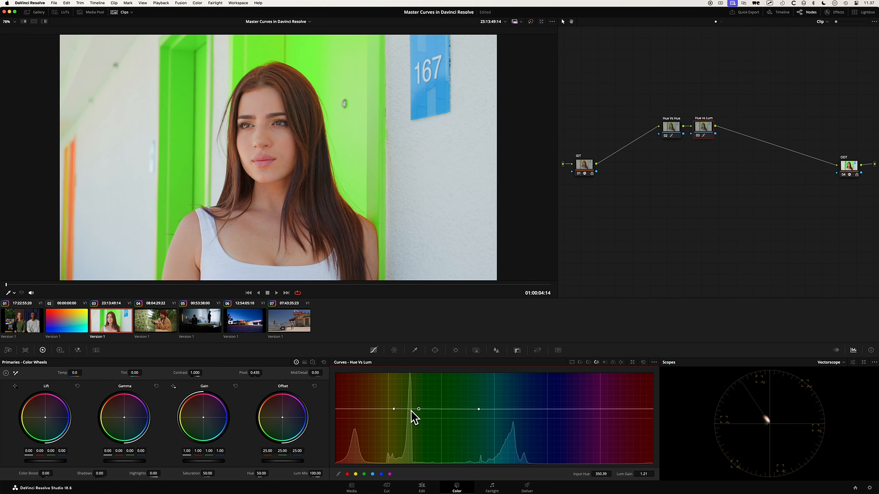
pyautogui.moveTo(409, 411)
pyautogui.mouseDown()
pyautogui.moveTo(413, 431)
pyautogui.moveTo(425, 410)
pyautogui.mouseUp()
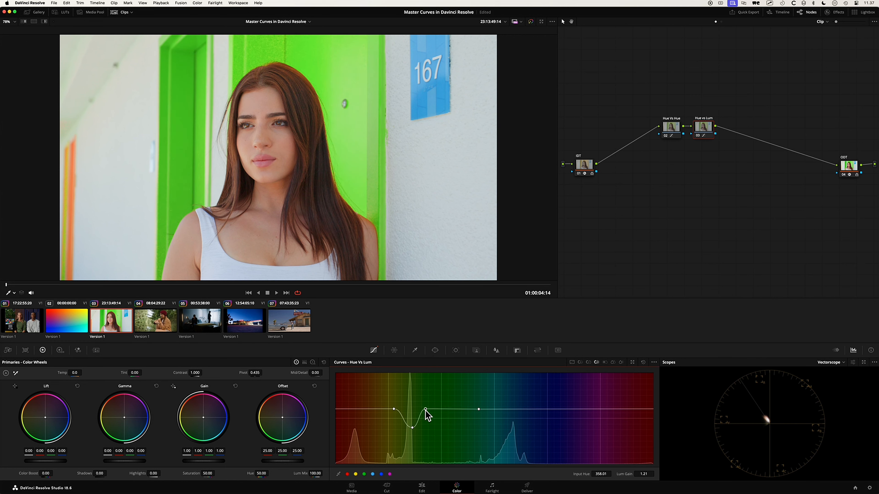
pyautogui.moveTo(413, 428); pyautogui.dragTo(410, 432)
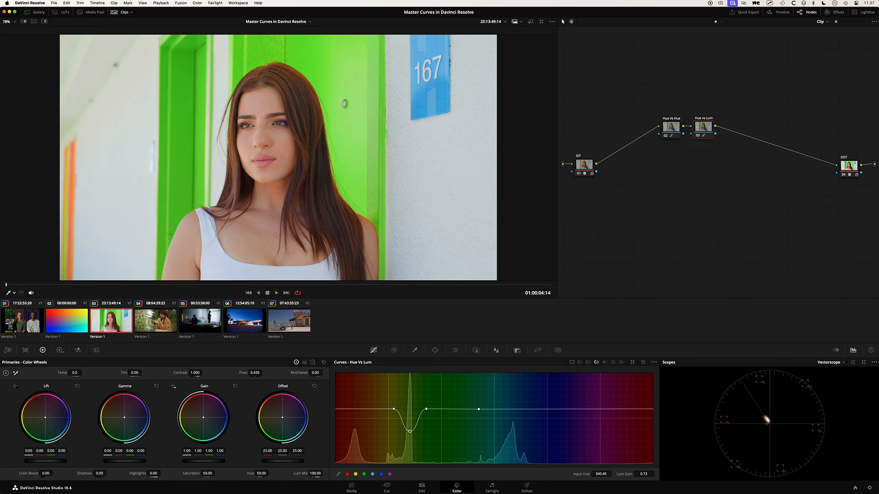
pyautogui.moveTo(409, 432); pyautogui.dragTo(409, 426)
# Step: Compare the green door up close with the Hue vs Lum node disabled and enabled
pyautogui.scroll(3, 277, 90)
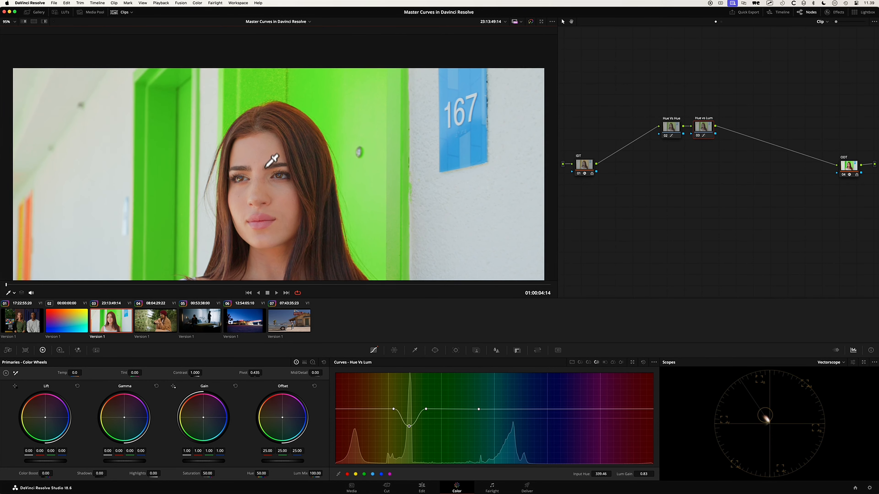
pyautogui.scroll(4, 276, 97)
pyautogui.press('super+d')
pyautogui.press('super+d')
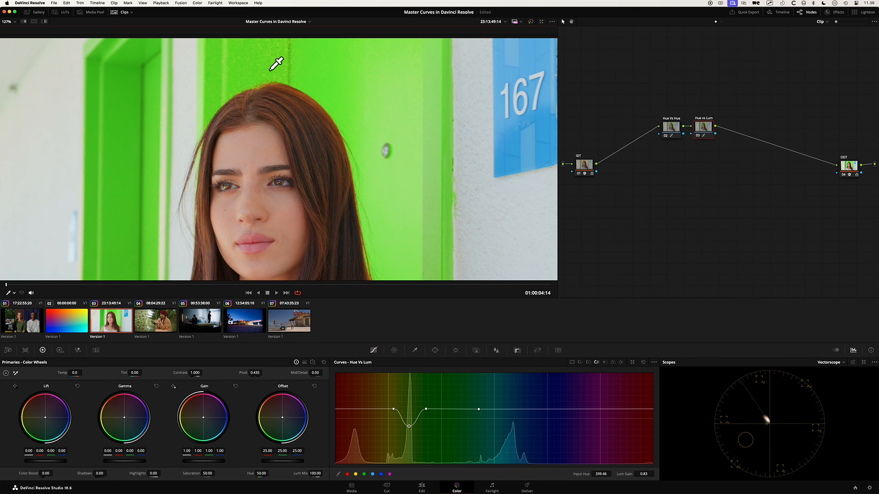
pyautogui.hotkey('shift', 'z')
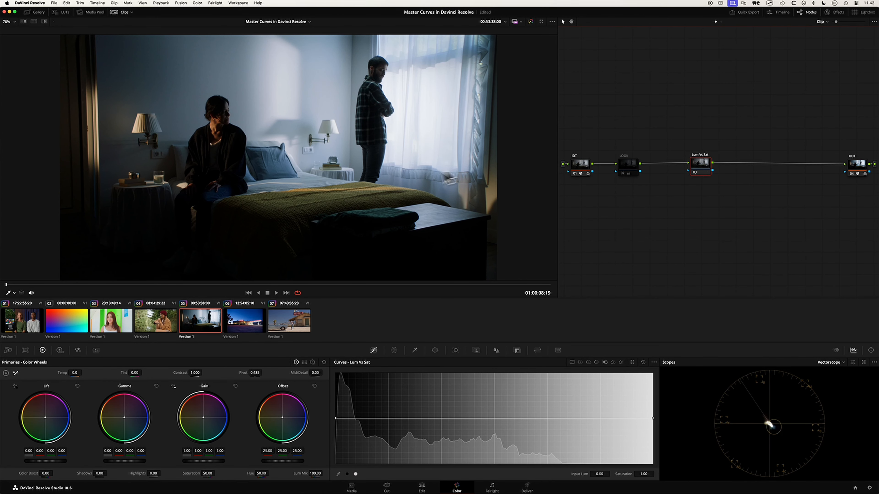
# Step: Enable the LOOK node on the bedroom clip and select the Lum Vs Sat node
pyautogui.click(622, 171)
pyautogui.click(624, 173)
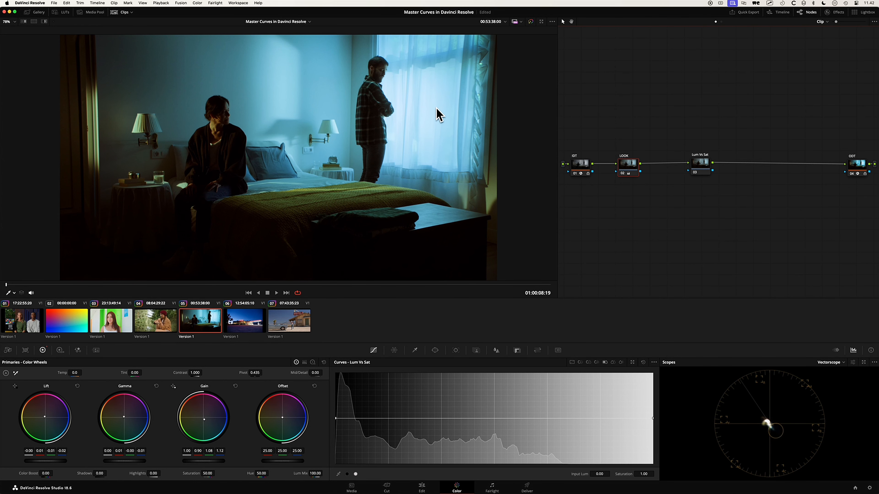
pyautogui.scroll(2, 437, 113)
pyautogui.scroll(3, 452, 114)
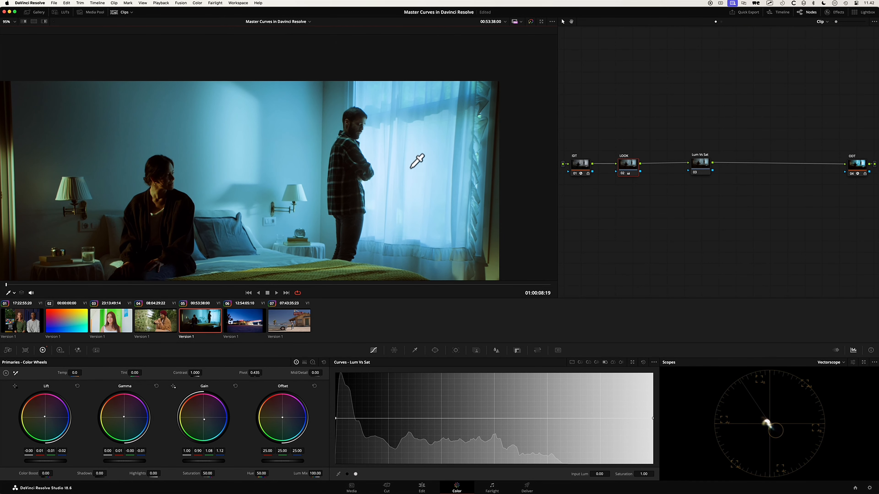
pyautogui.moveTo(410, 160); pyautogui.dragTo(417, 121)
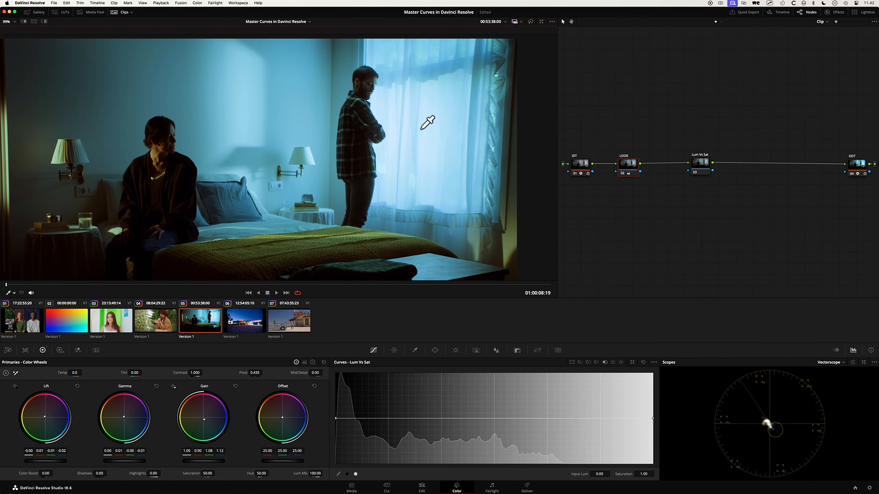
pyautogui.click(705, 174)
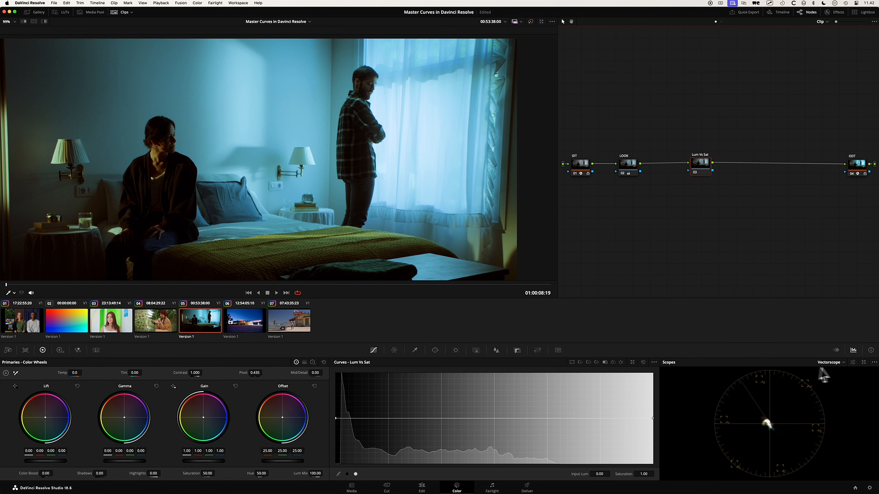
# Step: Switch the scope to Waveform, open it in a floating window and shift that window slightly across the image
pyautogui.click(838, 364)
pyautogui.click(834, 379)
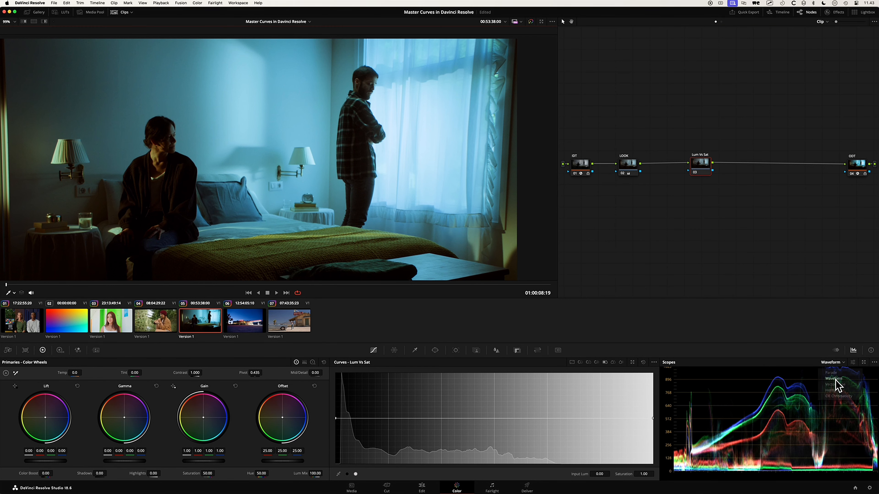
pyautogui.click(863, 362)
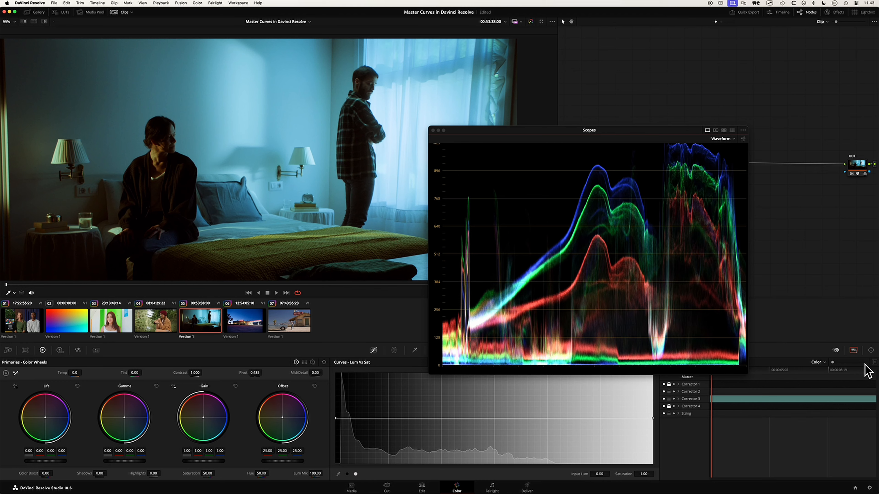
pyautogui.moveTo(620, 142); pyautogui.dragTo(659, 130)
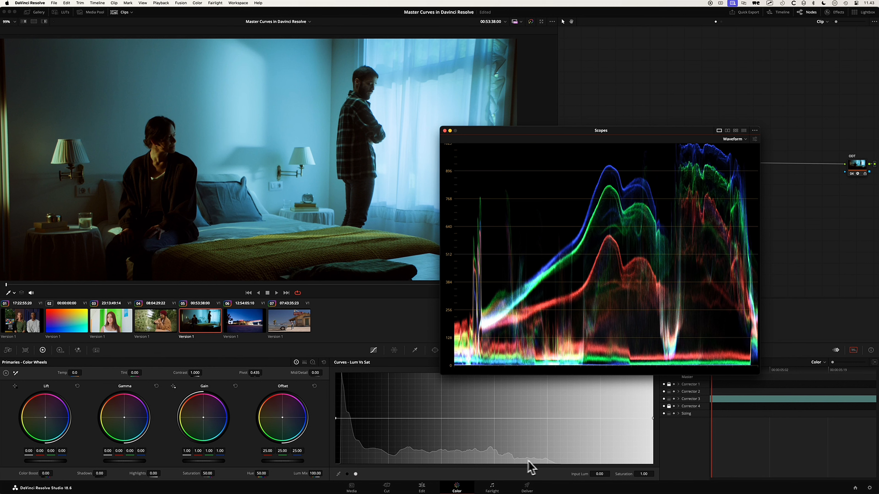
# Step: Anchor the Lum Vs Sat curve at input 0.38, lower its highlight end to saturation 0.00, and lower another anchor near input 0.58 to 0.01
pyautogui.click(456, 419)
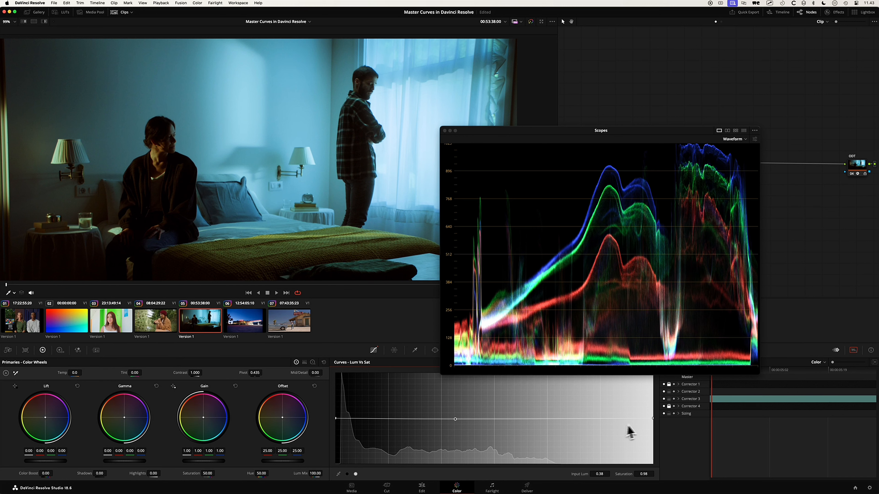
pyautogui.moveTo(653, 420); pyautogui.dragTo(653, 463)
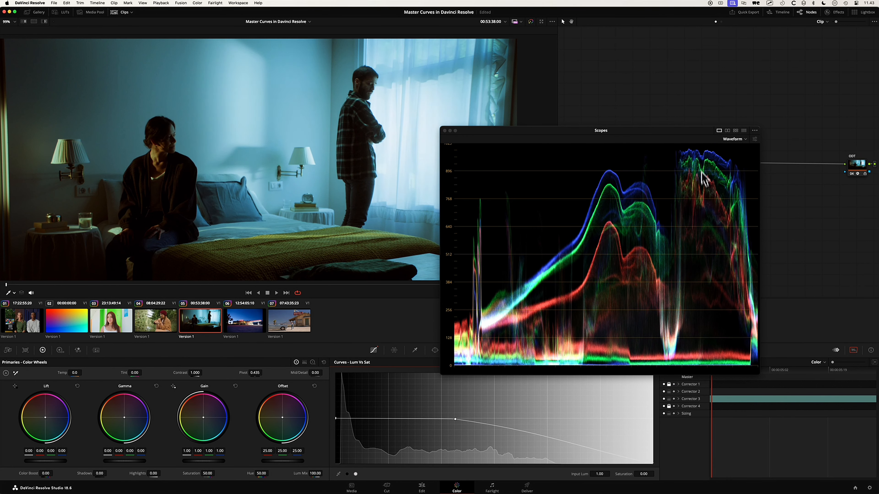
pyautogui.click(523, 431)
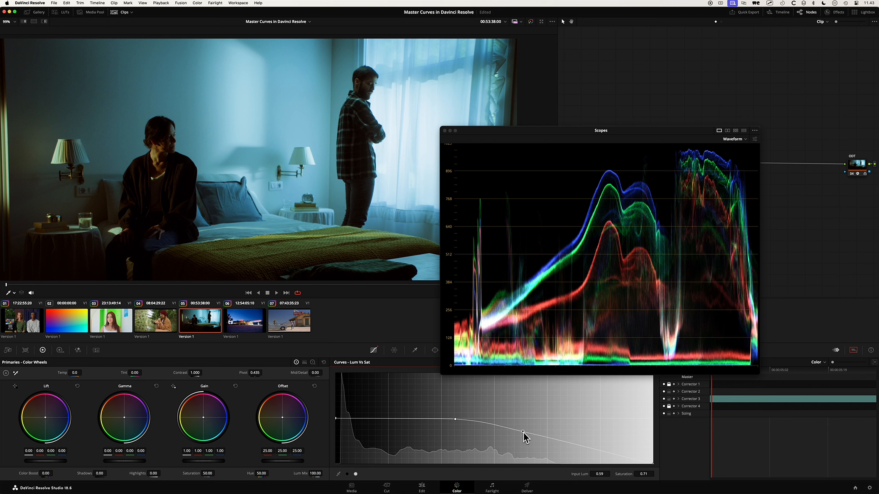
pyautogui.moveTo(523, 433); pyautogui.dragTo(520, 464)
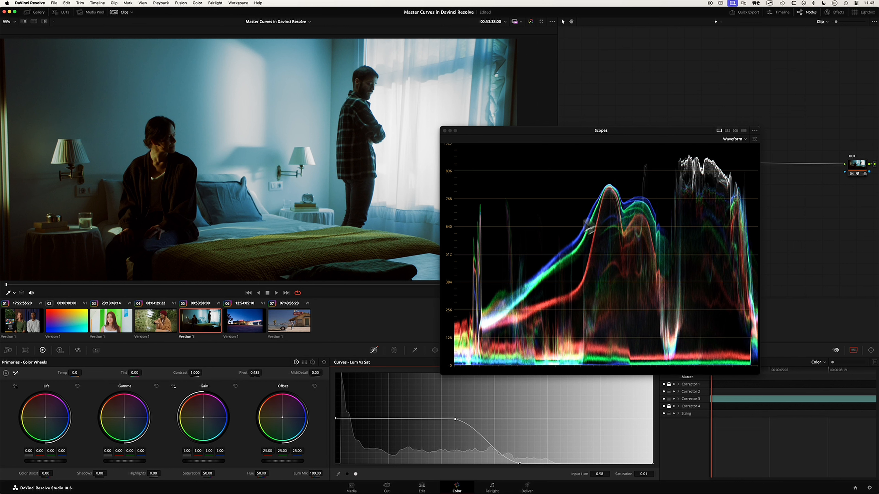
# Step: Shift the Lum Vs Sat anchors to inputs 0.35 and 0.55, and move the floating waveform window clear of the bedroom image
pyautogui.moveTo(455, 420); pyautogui.dragTo(446, 419)
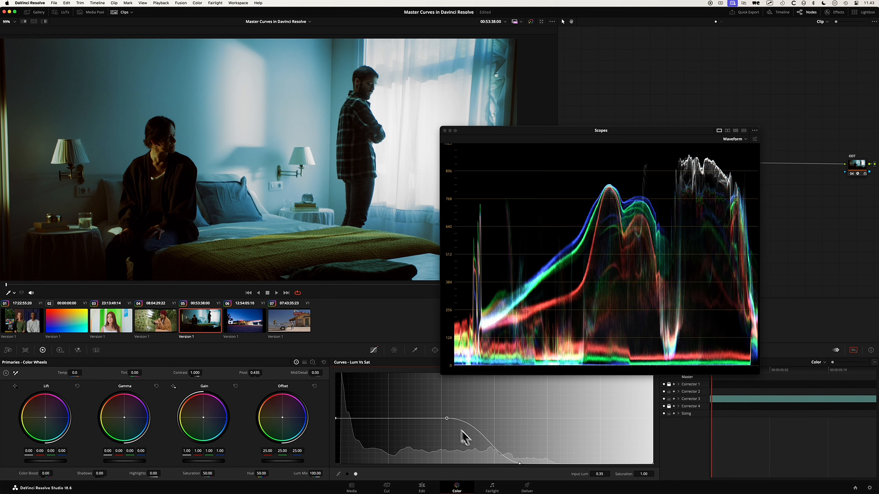
pyautogui.moveTo(519, 465); pyautogui.dragTo(511, 464)
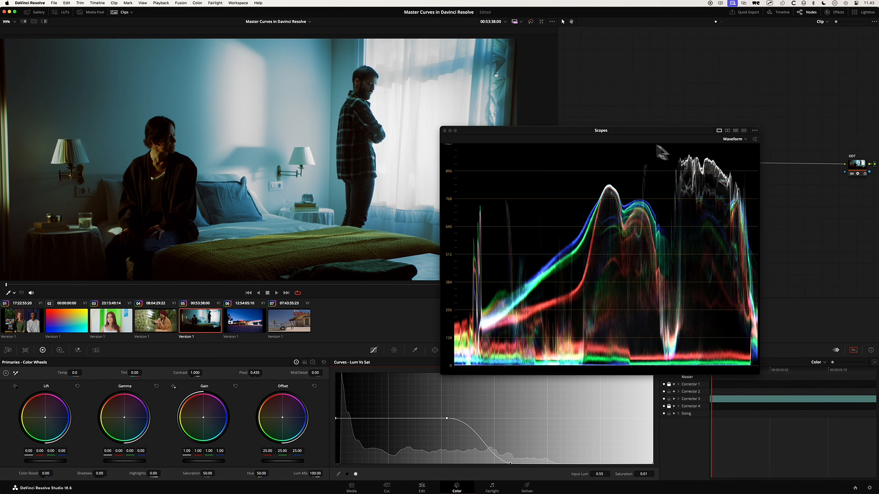
pyautogui.moveTo(553, 132); pyautogui.dragTo(637, 149)
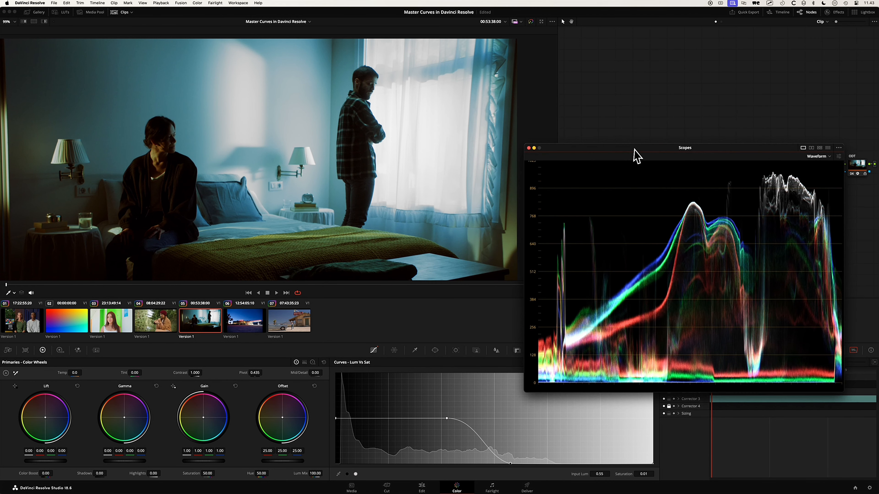
pyautogui.rightClick(429, 127)
pyautogui.click(449, 179)
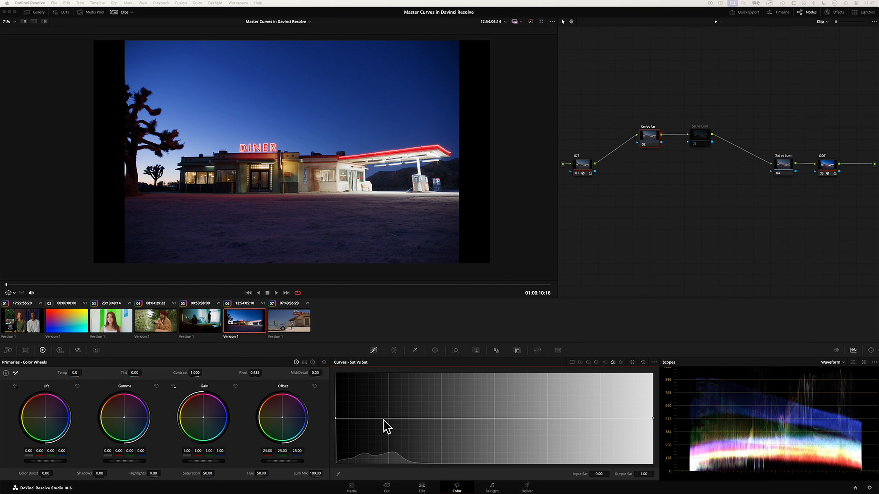
# Step: Anchor the diner clip's Sat Vs Sat curve at input 0.11, raise its low-saturation end to 1.32, and check the image full screen
pyautogui.click(403, 418)
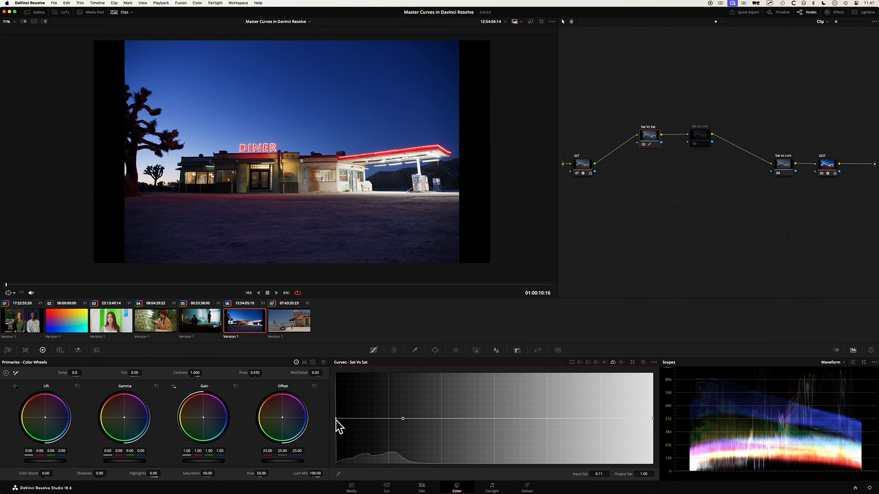
pyautogui.moveTo(336, 419); pyautogui.dragTo(336, 409)
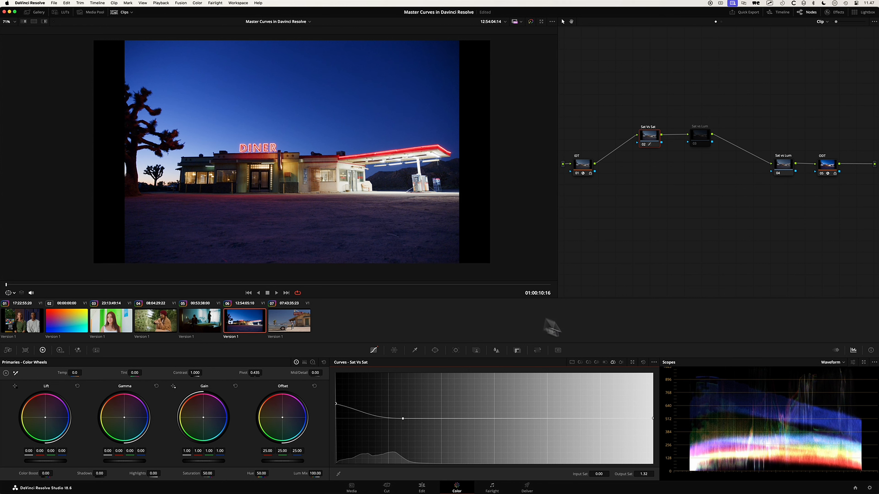
pyautogui.press('super+f')
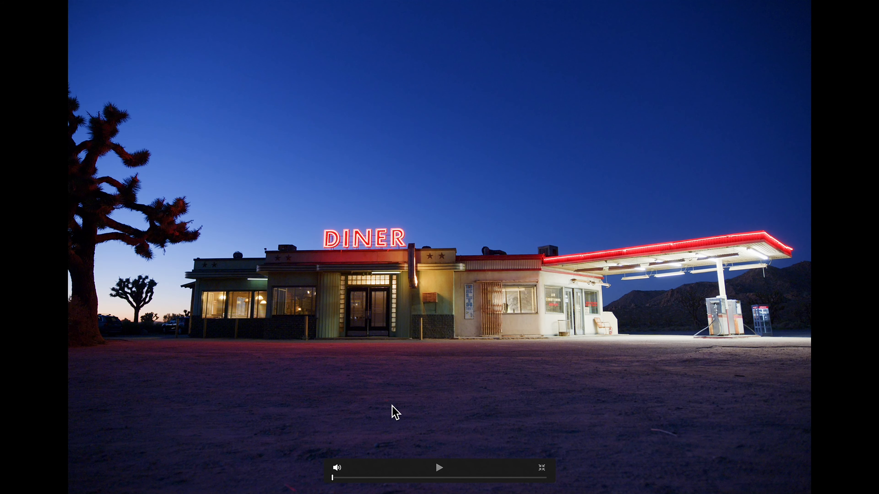
pyautogui.press('Escape')
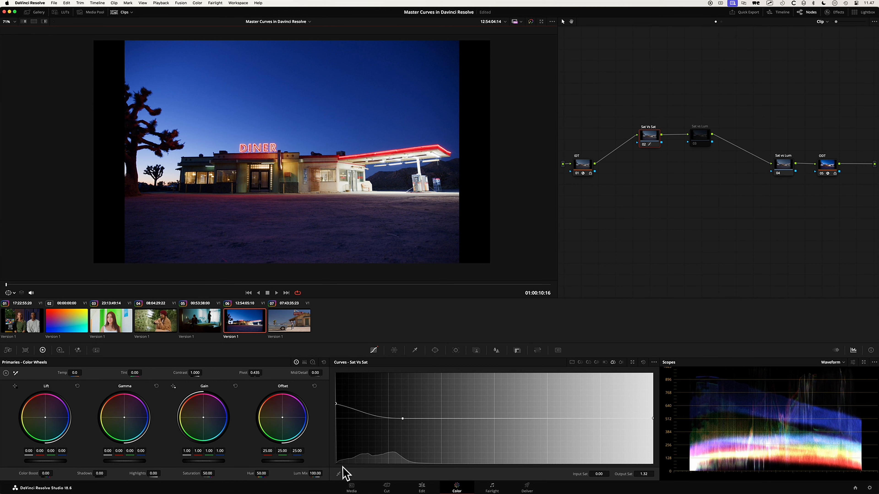
pyautogui.click(403, 418)
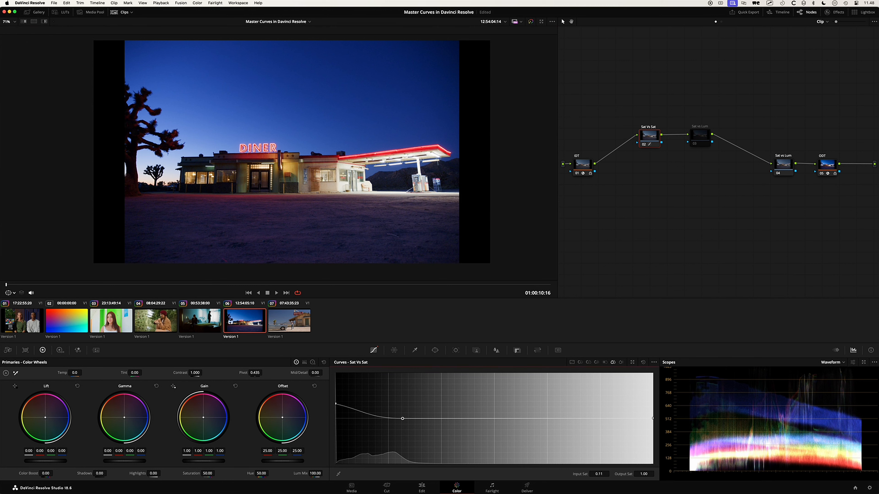